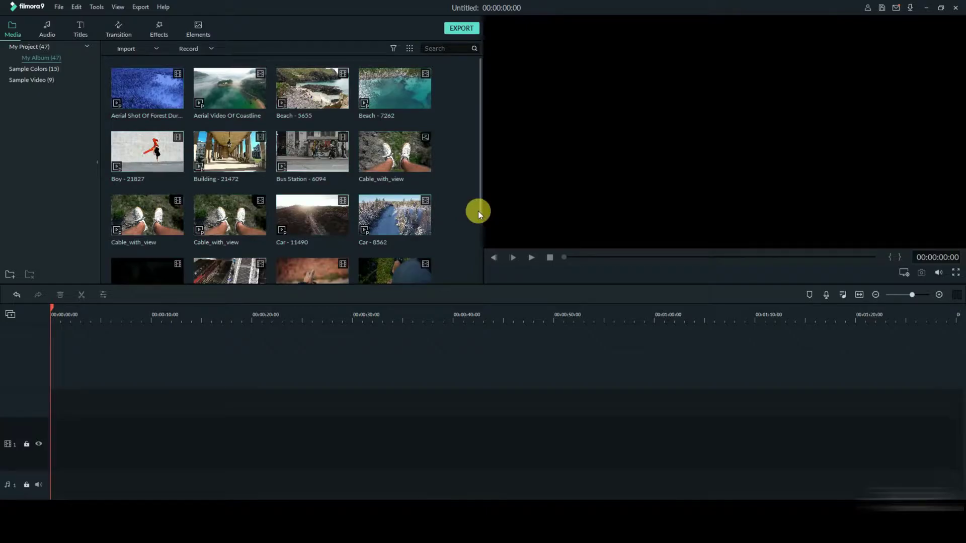
# - Place the Sunrise - 22609 clip at the start of video track 1 and match the project settings to the media
pyautogui.moveTo(479, 210); pyautogui.dragTo(473, 294)
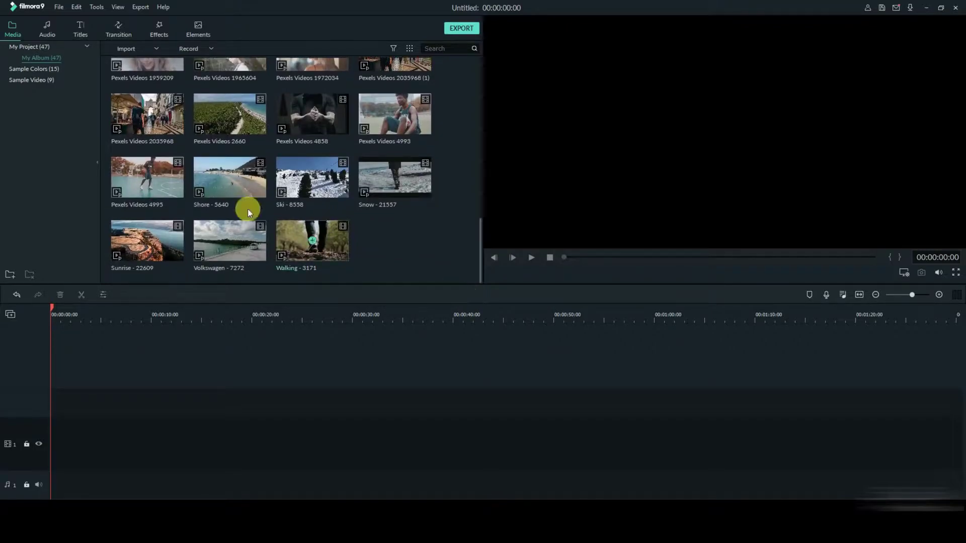
pyautogui.moveTo(139, 246); pyautogui.dragTo(55, 454)
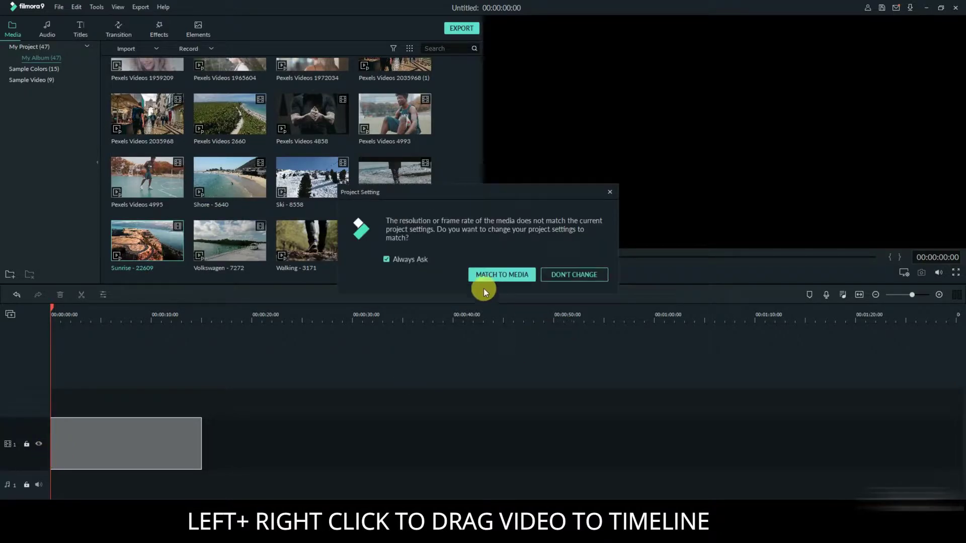
pyautogui.click(509, 275)
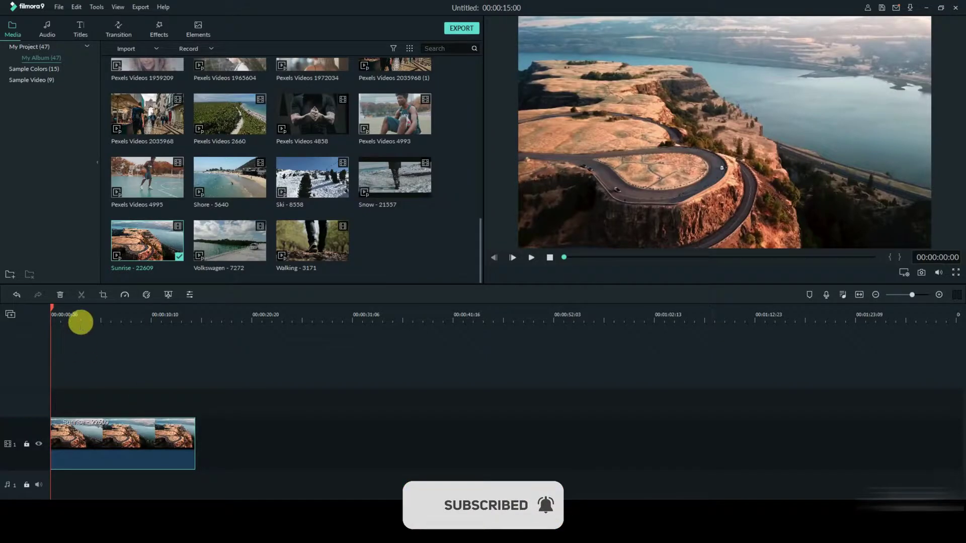
pyautogui.moveTo(82, 328); pyautogui.dragTo(123, 329)
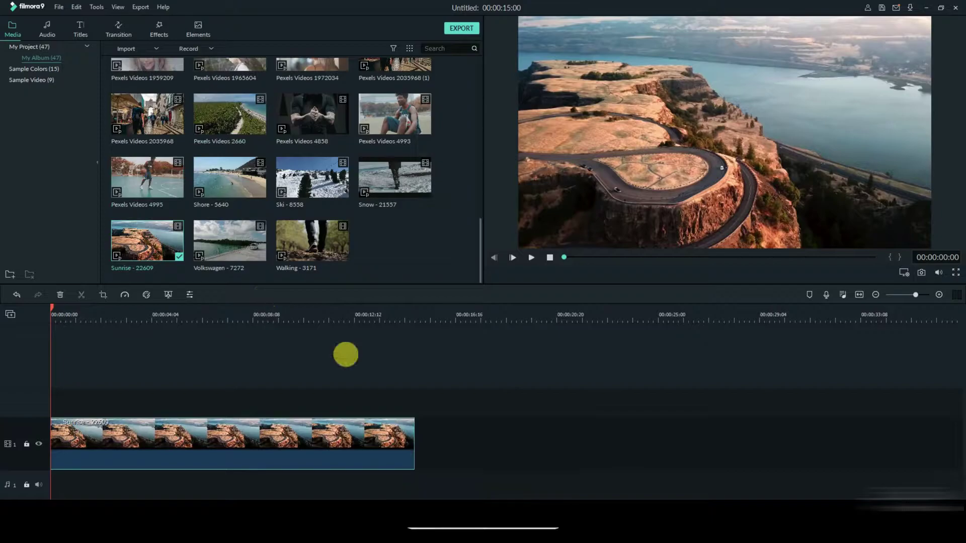
# - Add the Black sample colour on track 2 as a reference layer, shorten it and position it over the middle of the Sunrise clip
pyautogui.click(46, 71)
pyautogui.moveTo(144, 100); pyautogui.dragTo(89, 403)
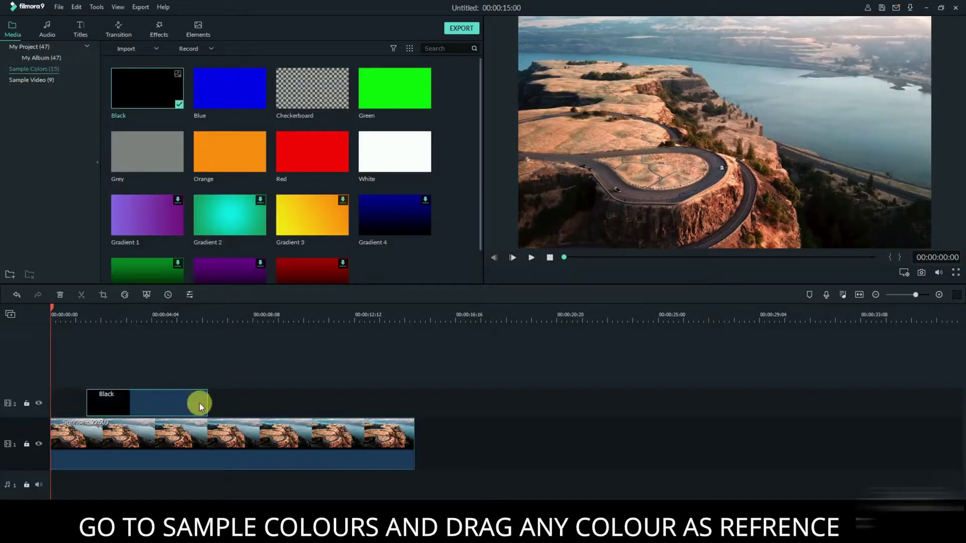
pyautogui.moveTo(207, 407); pyautogui.dragTo(185, 408)
pyautogui.click(97, 414)
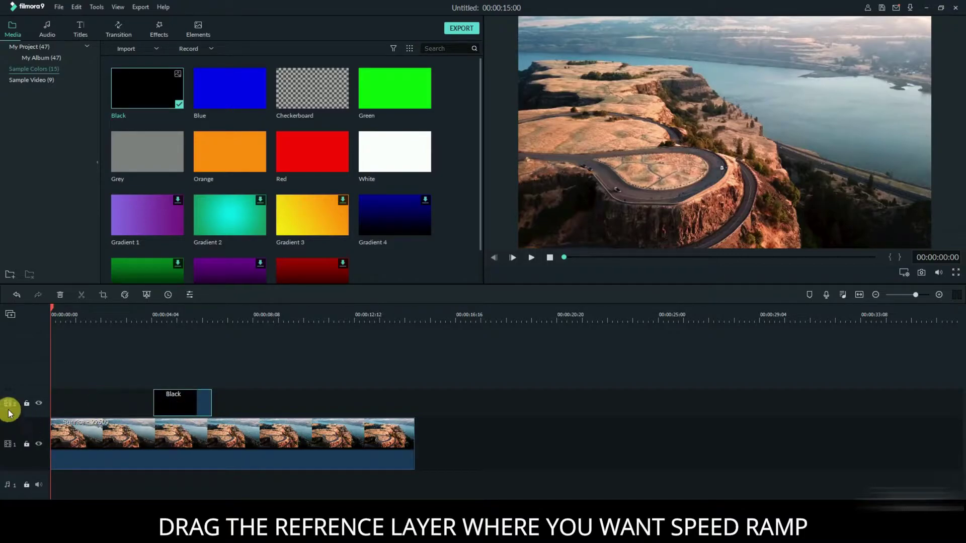
pyautogui.moveTo(52, 308); pyautogui.dragTo(143, 343)
pyautogui.moveTo(211, 396); pyautogui.dragTo(189, 392)
# - Split the Sunrise clip at both edges of the Black clip, 00:00:04:11 and 00:00:06:22, and ripple delete the last part
pyautogui.moveTo(144, 310); pyautogui.dragTo(157, 315)
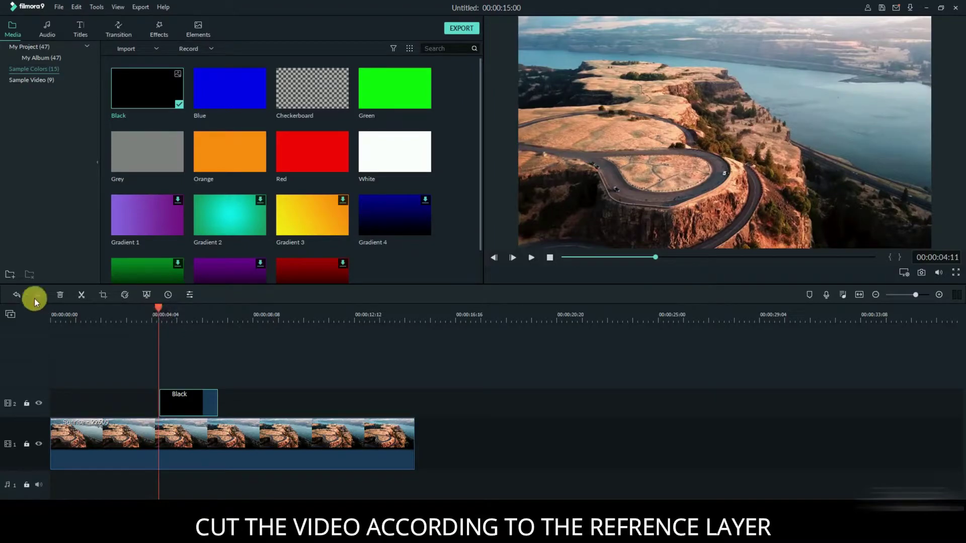
pyautogui.click(80, 294)
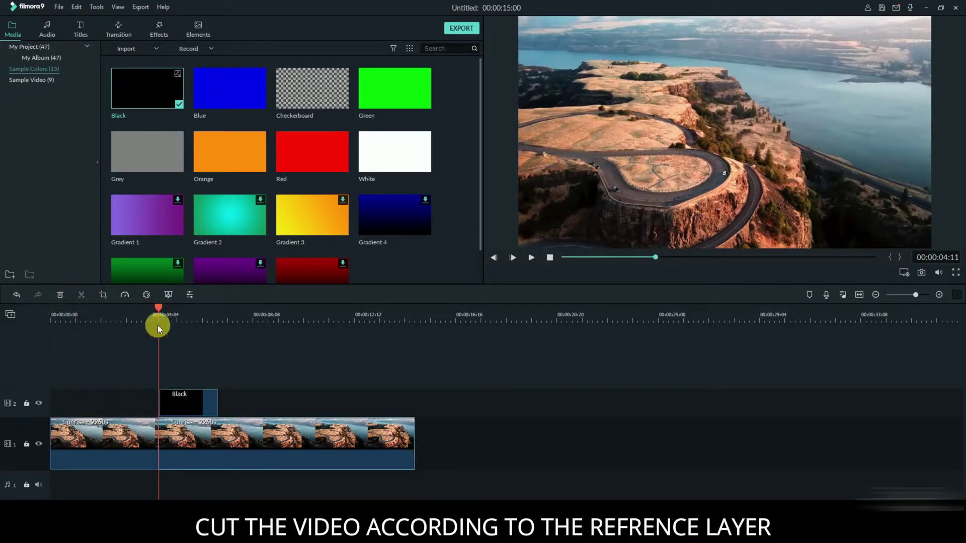
pyautogui.moveTo(164, 308); pyautogui.dragTo(219, 322)
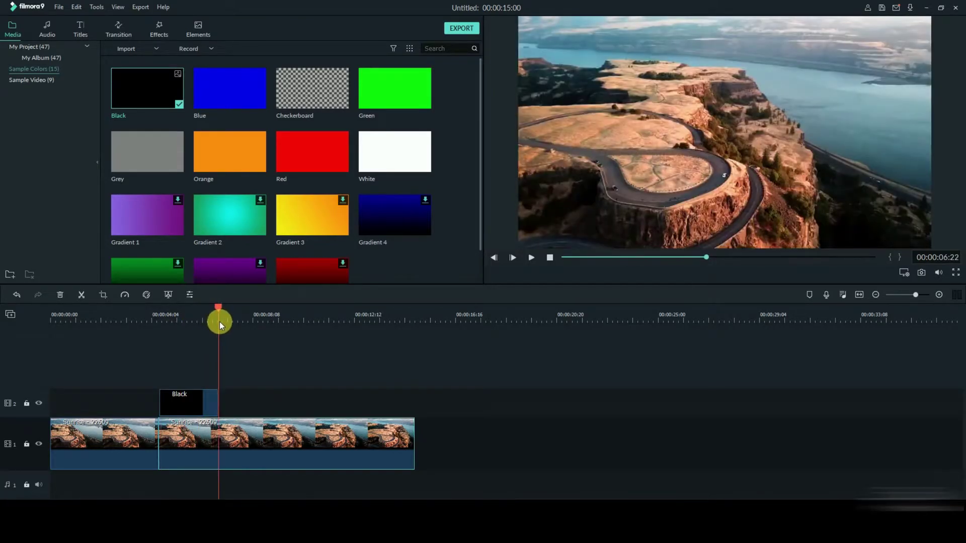
pyautogui.click(82, 296)
pyautogui.rightClick(267, 427)
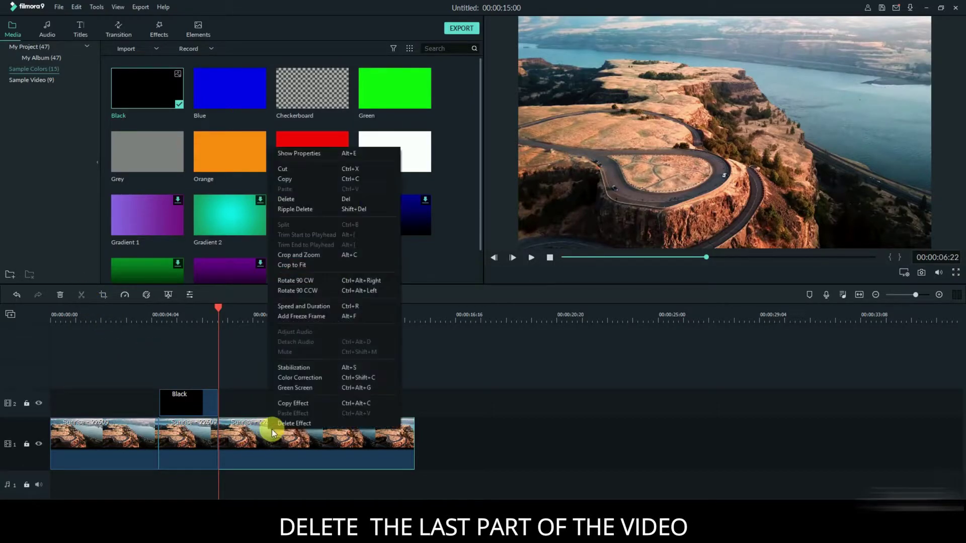
pyautogui.click(292, 208)
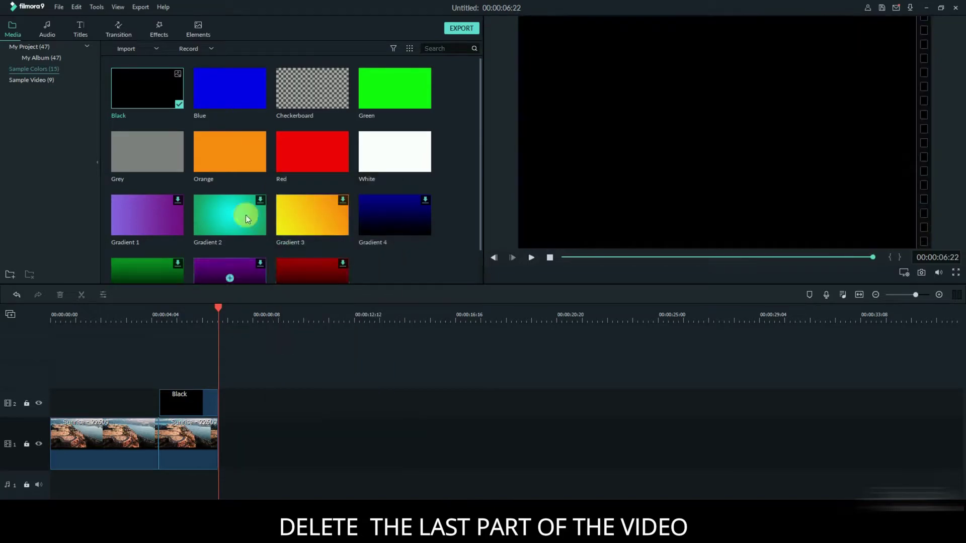
# - Append the Car - 8562 clip from My Album after the Sunrise pieces and move the Black reference clip above its start
pyautogui.click(56, 59)
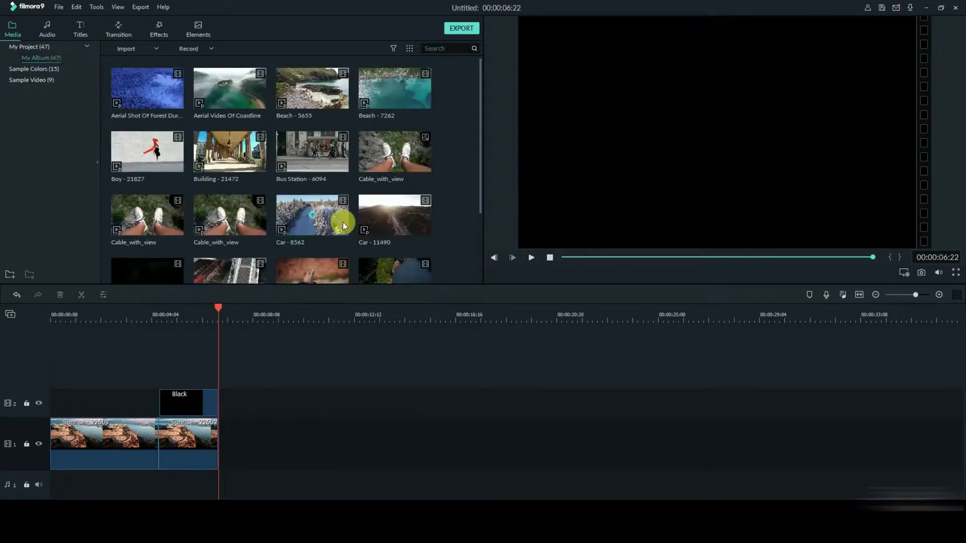
pyautogui.moveTo(322, 217); pyautogui.dragTo(216, 451)
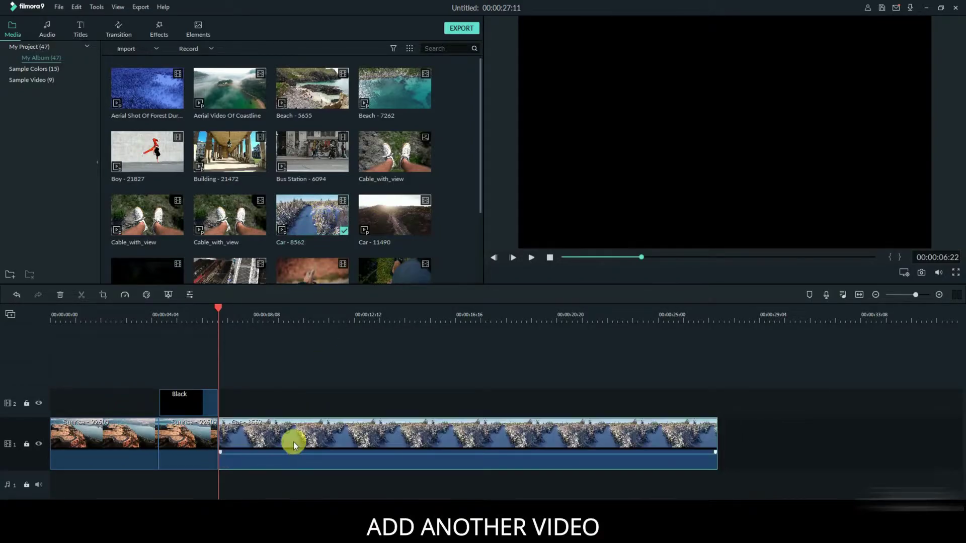
pyautogui.moveTo(190, 400); pyautogui.dragTo(243, 404)
# - Split the Car - 8562 clip at the end of the Black reference clip, at 00:00:09:07
pyautogui.moveTo(233, 308); pyautogui.dragTo(277, 321)
pyautogui.click(243, 442)
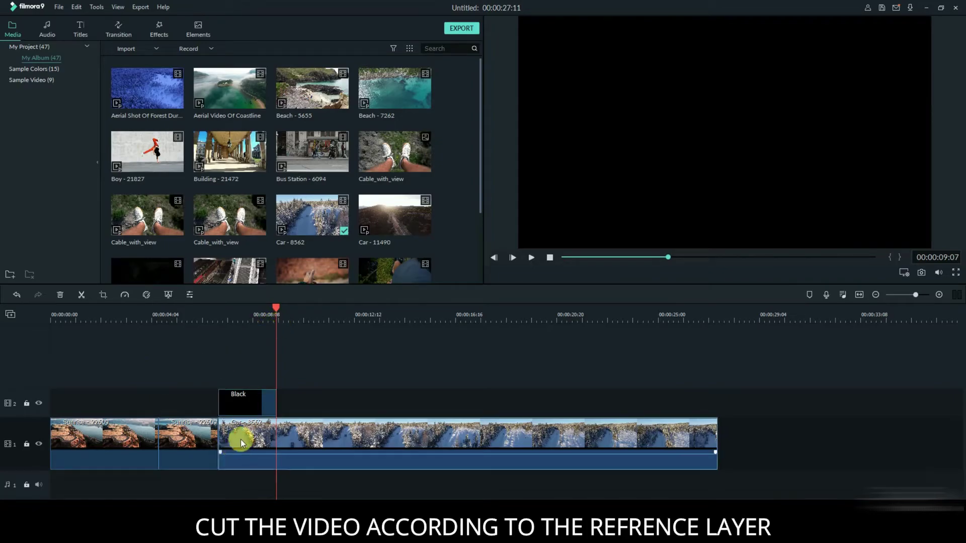
pyautogui.click(81, 295)
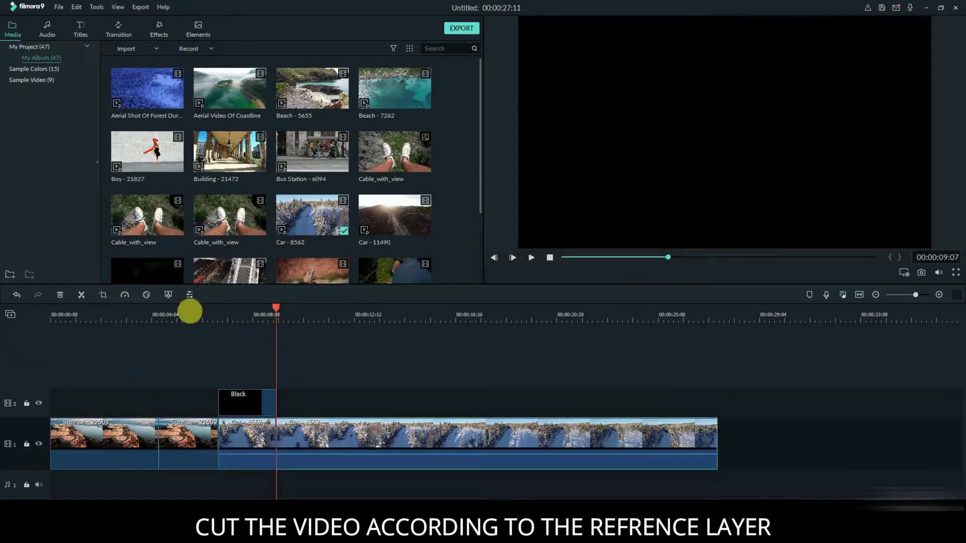
# - Move the Black reference clip further along to start at 00:00:12:22 and split the Car clip at that point
pyautogui.moveTo(257, 400); pyautogui.dragTo(395, 400)
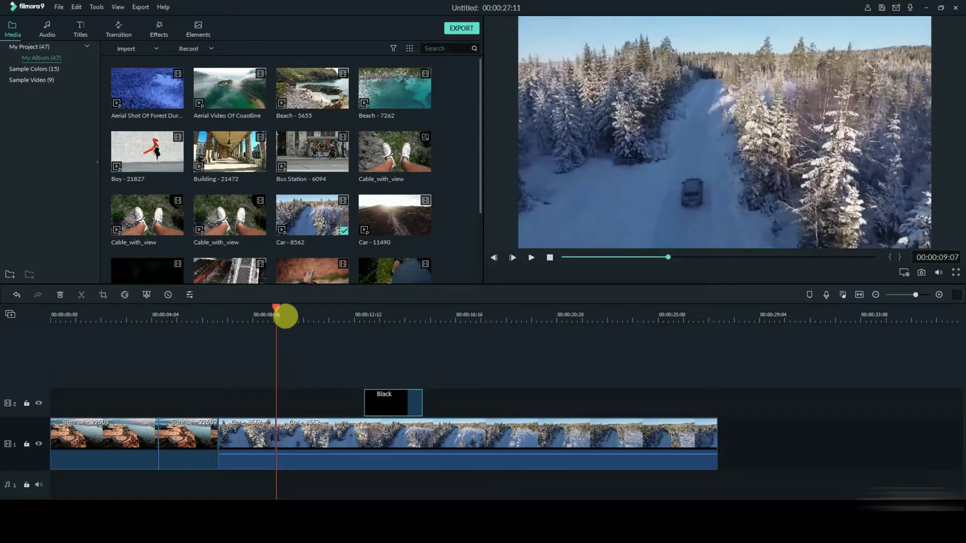
pyautogui.moveTo(275, 309); pyautogui.dragTo(364, 348)
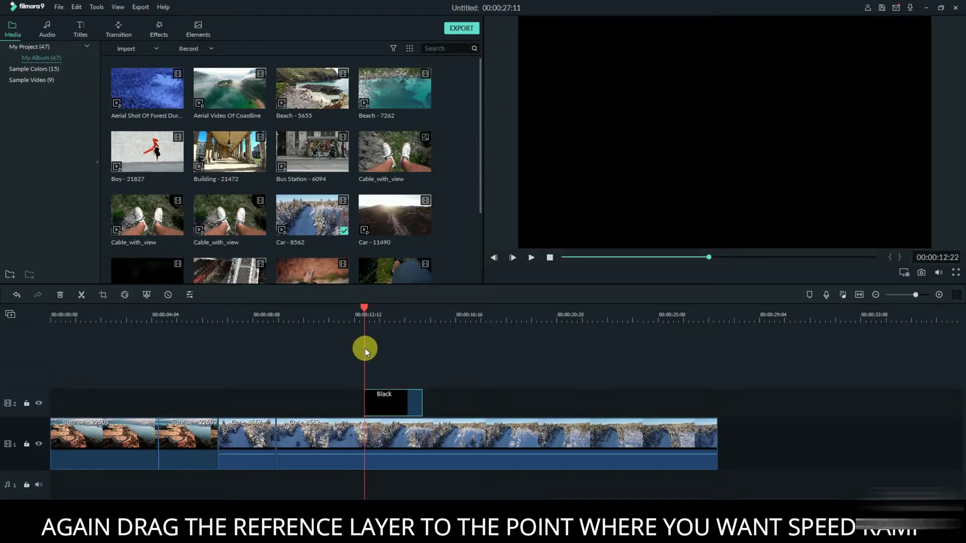
pyautogui.click(372, 442)
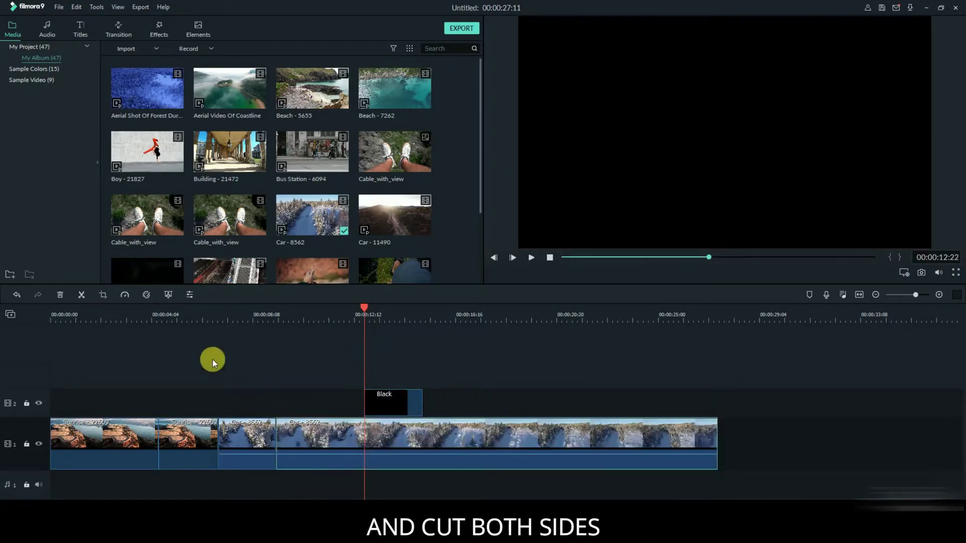
pyautogui.click(81, 295)
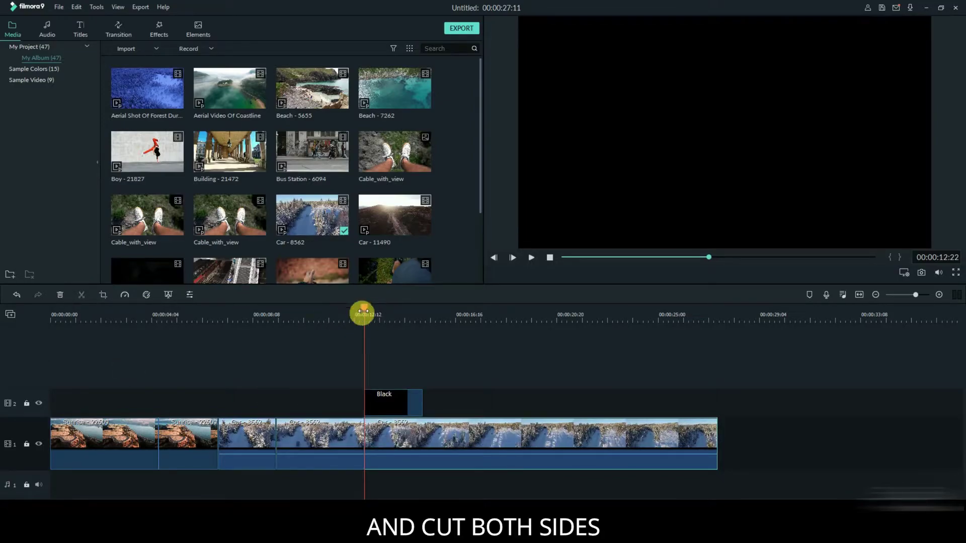
# - Split the Car clip at the Black clip's end, 00:00:15:07, and delete the remaining last part
pyautogui.moveTo(369, 312); pyautogui.dragTo(423, 333)
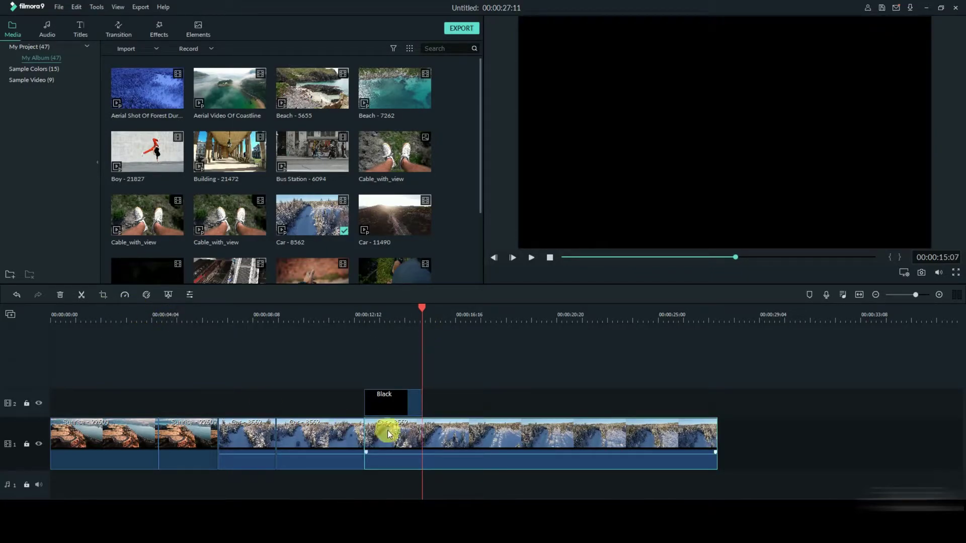
pyautogui.click(82, 295)
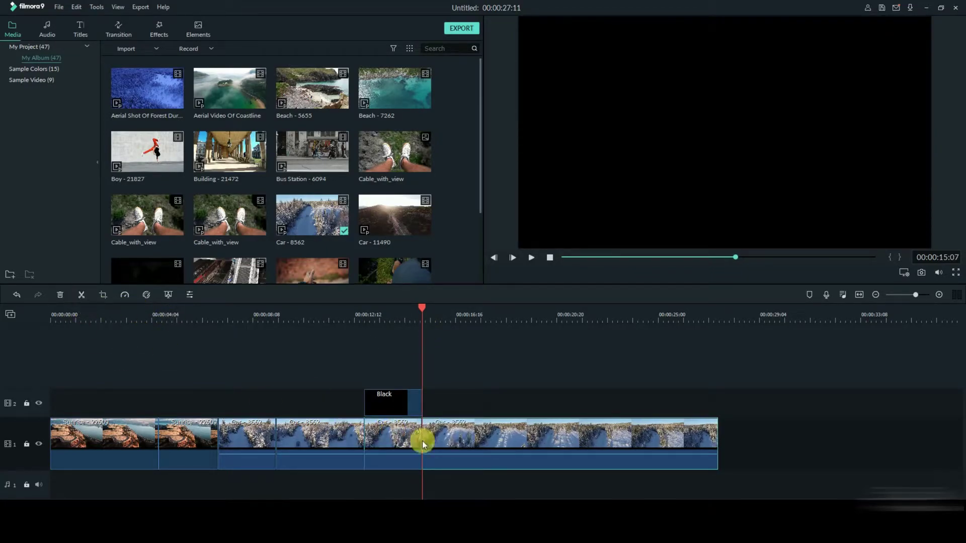
pyautogui.rightClick(533, 425)
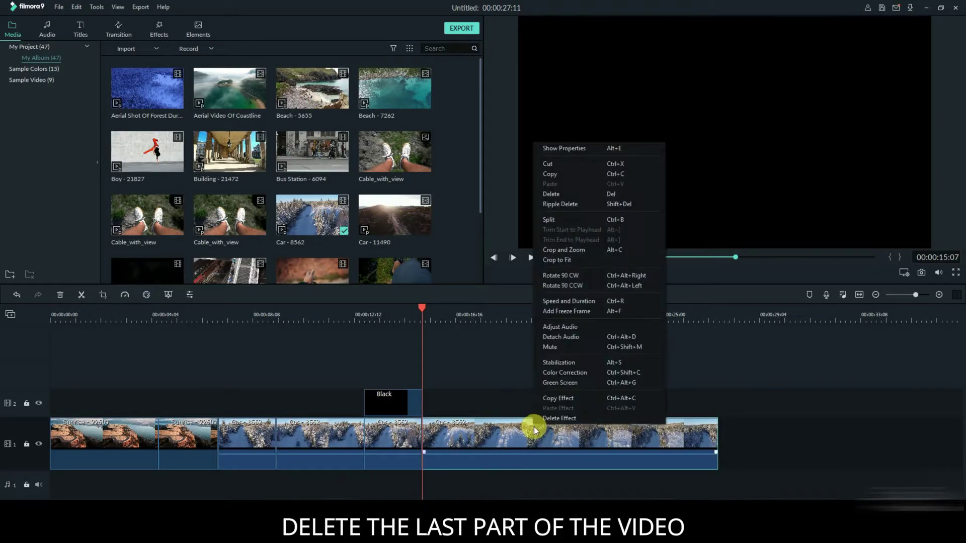
pyautogui.click(580, 194)
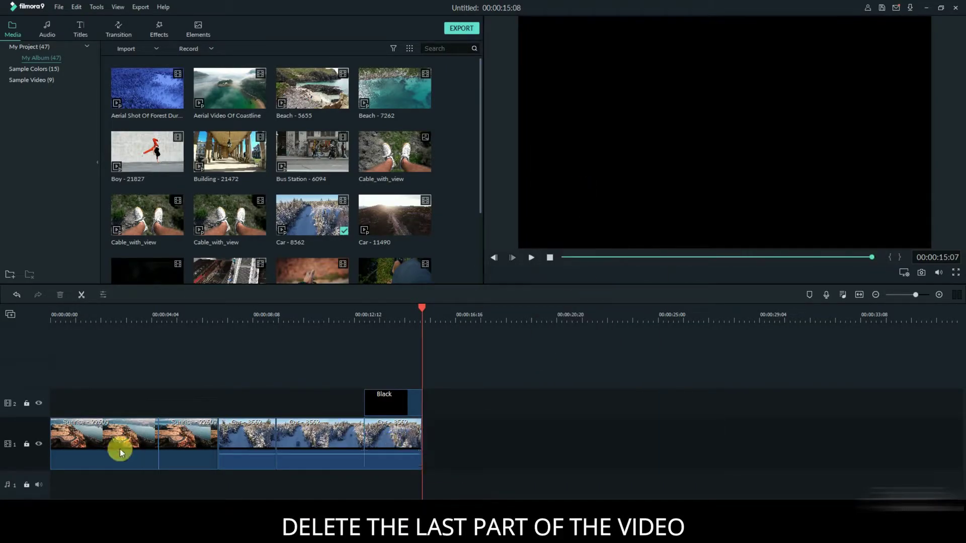
# - Set the speed of the short second Sunrise segment to 10
pyautogui.click(197, 441)
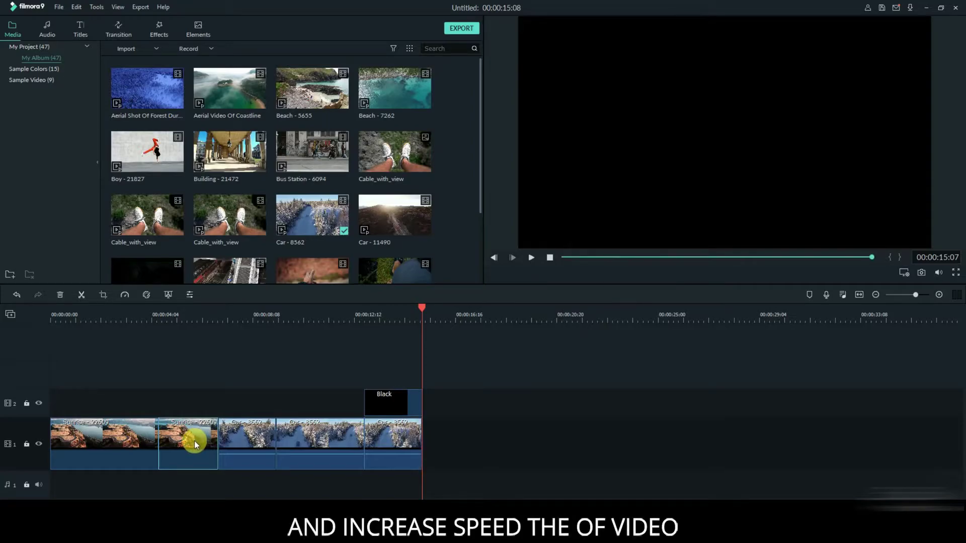
pyautogui.moveTo(422, 309); pyautogui.dragTo(185, 432)
pyautogui.rightClick(191, 439)
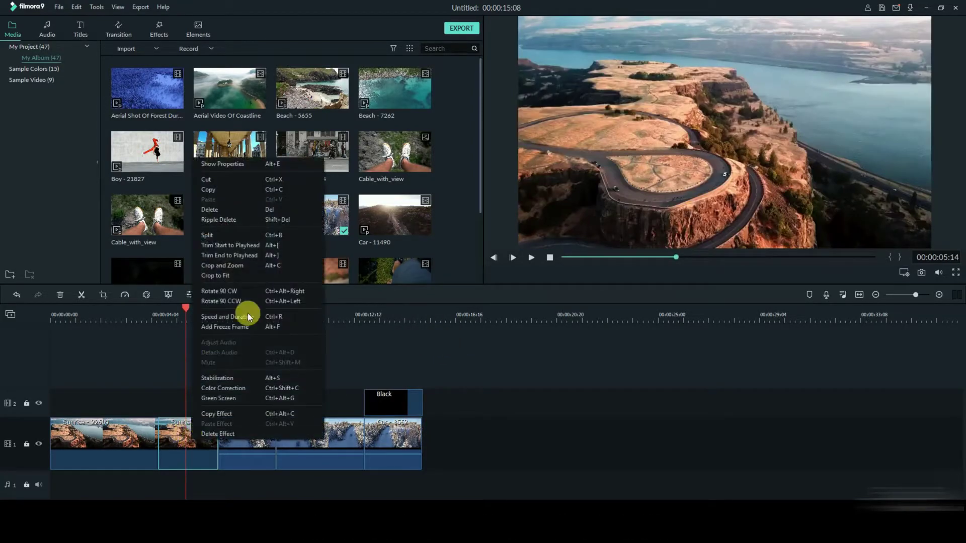
pyautogui.click(263, 316)
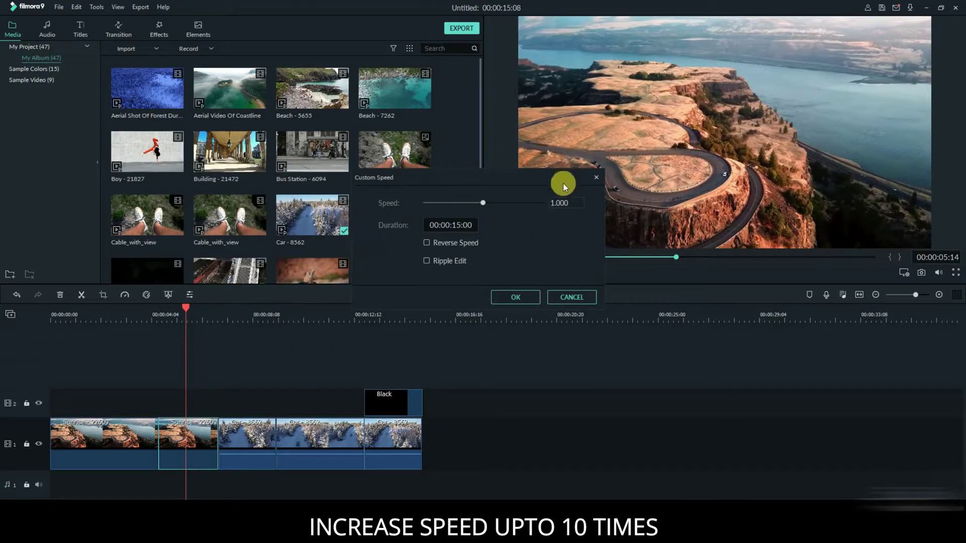
pyautogui.doubleClick(560, 205)
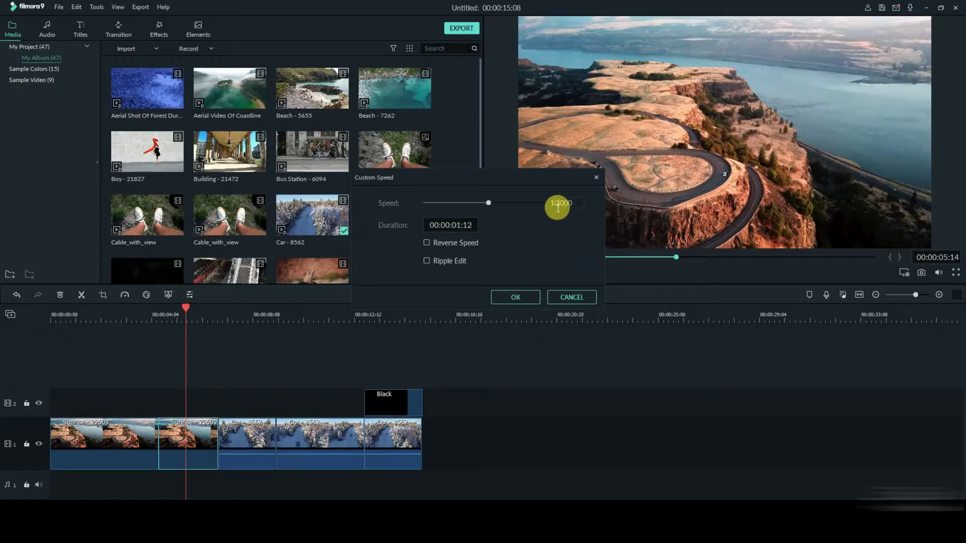
pyautogui.click(515, 297)
# - Set the speed of the first Car segment to 10
pyautogui.click(249, 427)
pyautogui.rightClick(249, 427)
pyautogui.click(277, 304)
pyautogui.doubleClick(557, 203)
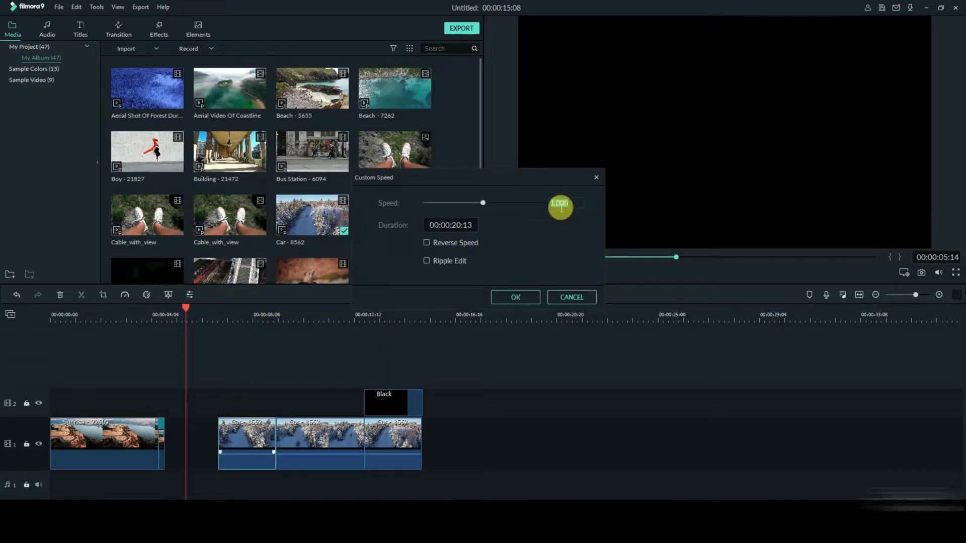
pyautogui.write('10')
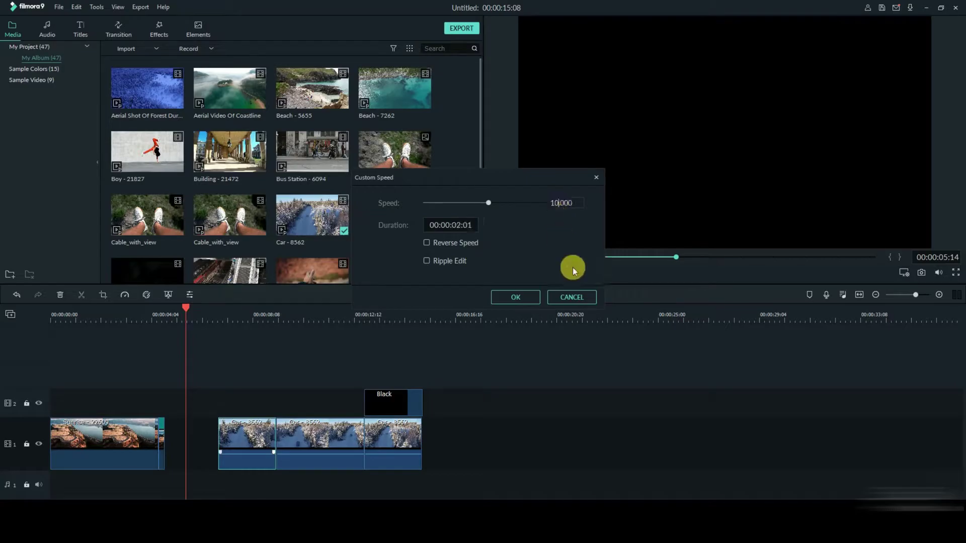
pyautogui.click(512, 298)
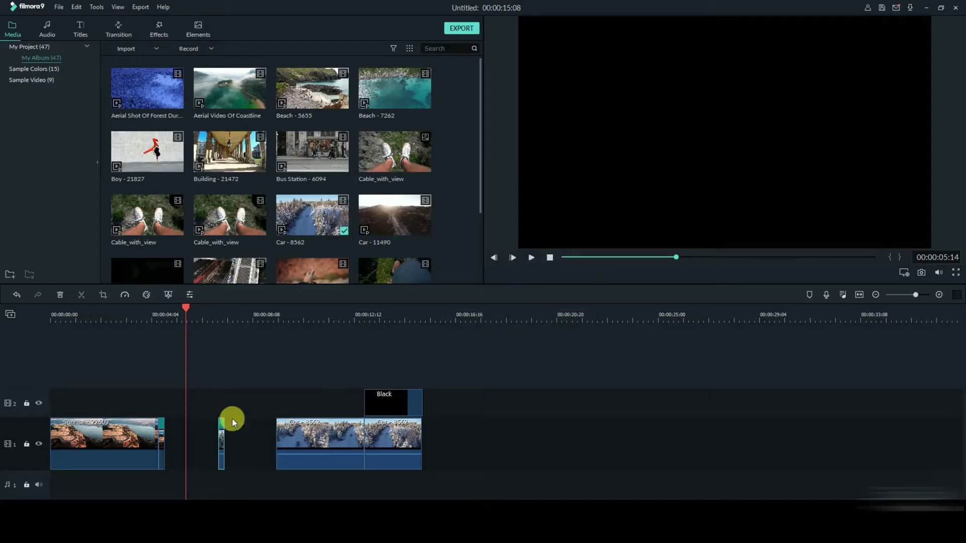
# - Close the gaps on track 1 by moving the three Car segments end to end directly after the Sunrise segments
pyautogui.moveTo(222, 440); pyautogui.dragTo(175, 433)
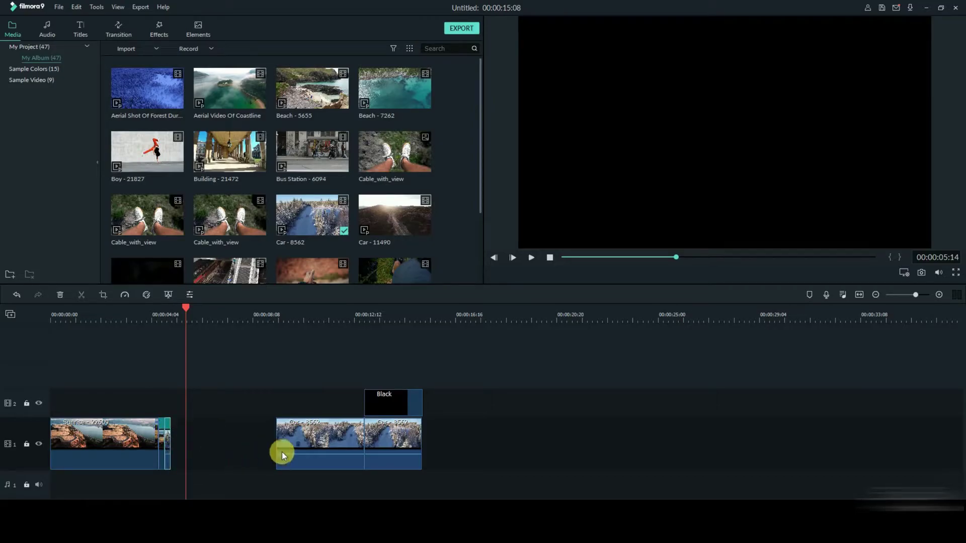
pyautogui.moveTo(313, 438); pyautogui.dragTo(204, 433)
pyautogui.moveTo(367, 440); pyautogui.dragTo(271, 439)
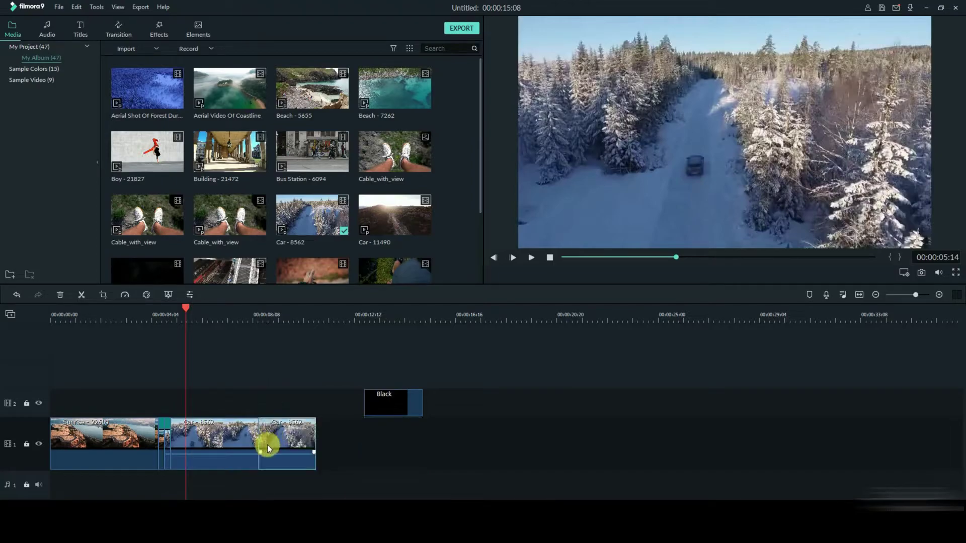
# - Set the speed of the last Car segment to 10
pyautogui.rightClick(271, 438)
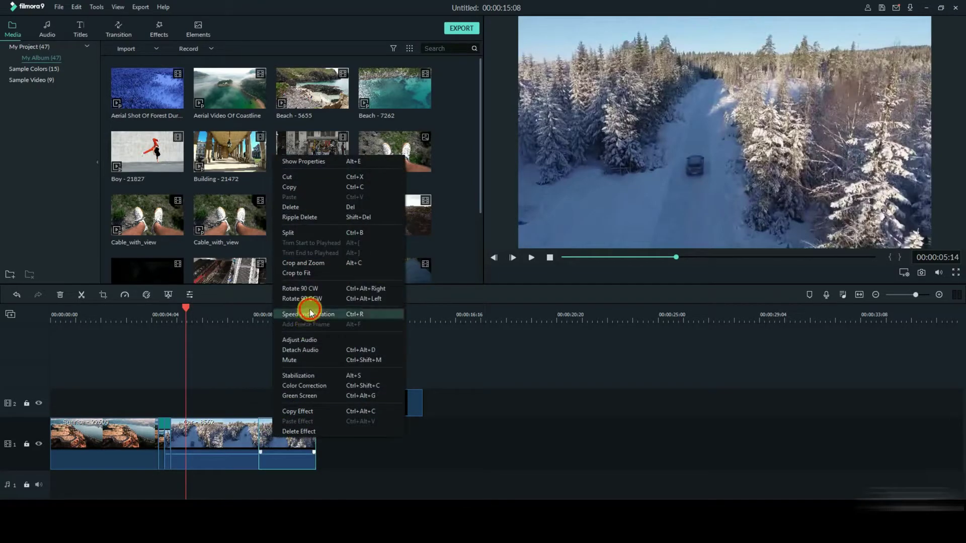
pyautogui.click(361, 305)
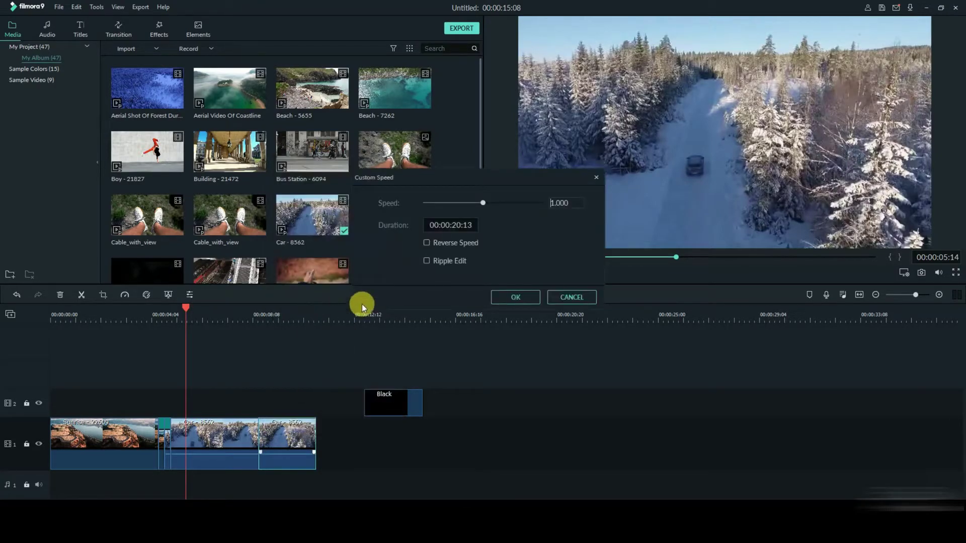
pyautogui.click(558, 204)
pyautogui.write('0')
pyautogui.click(523, 300)
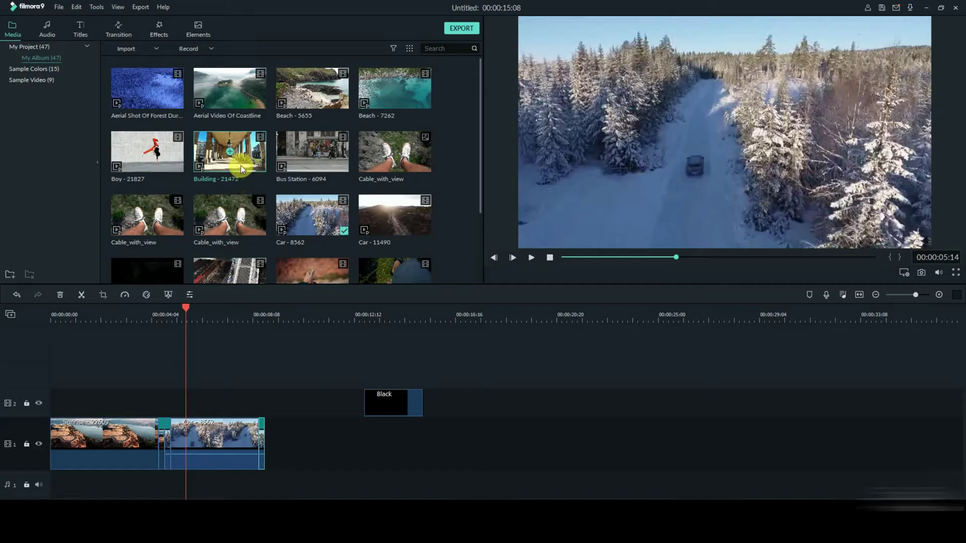
# - Add the Building - 21472 clip after the Car segments, align the Black reference clip with its start, and split Building at 00:00:11:06
pyautogui.moveTo(239, 164); pyautogui.dragTo(267, 437)
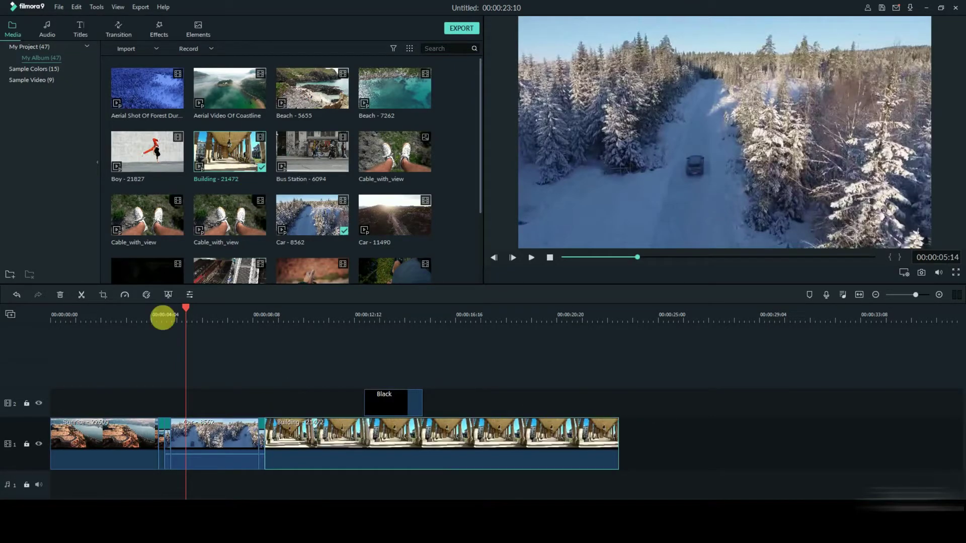
pyautogui.moveTo(186, 311); pyautogui.dragTo(289, 361)
pyautogui.moveTo(386, 397); pyautogui.dragTo(289, 402)
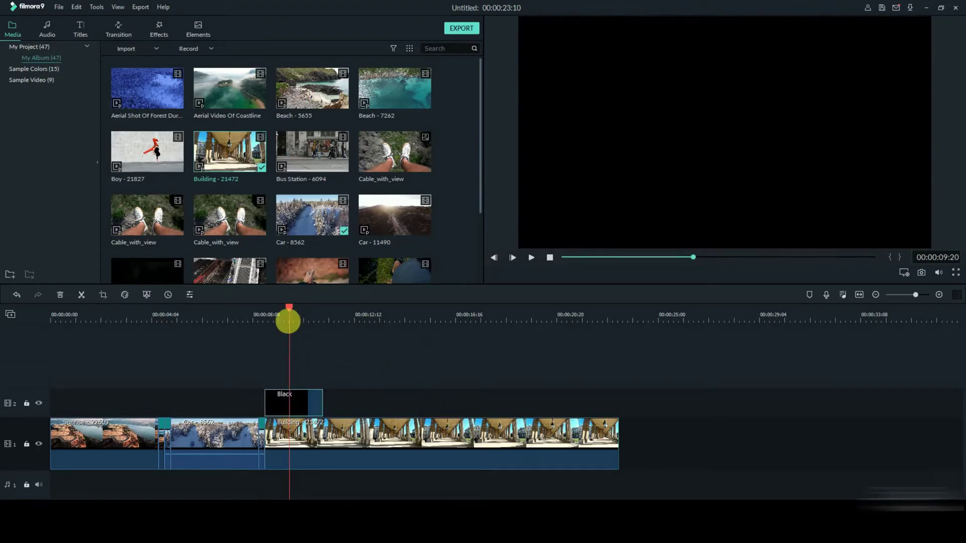
pyautogui.moveTo(288, 309); pyautogui.dragTo(322, 328)
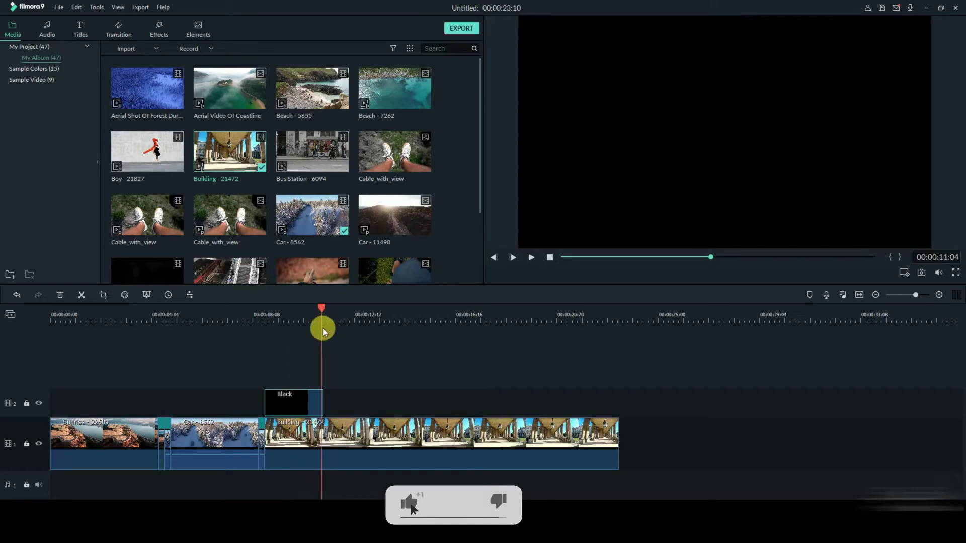
pyautogui.click(274, 443)
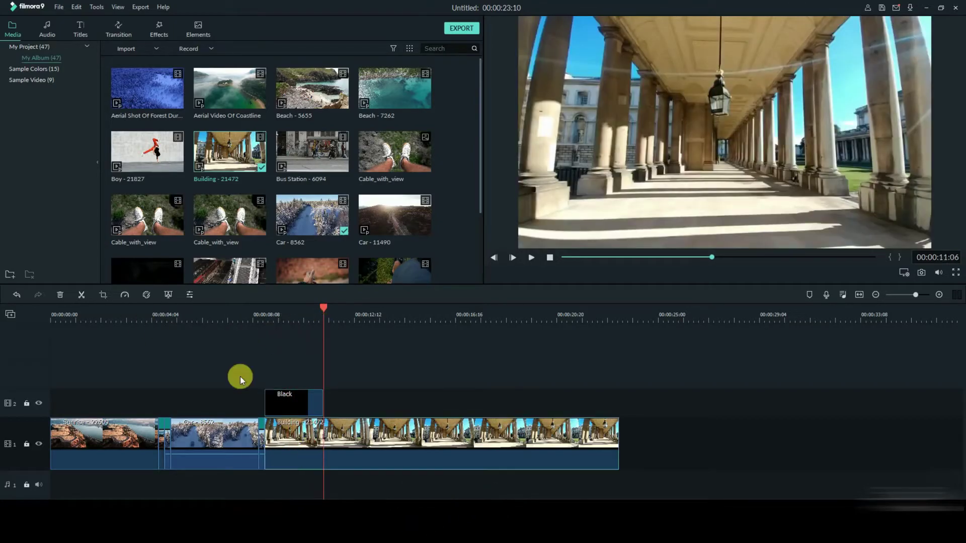
pyautogui.click(82, 294)
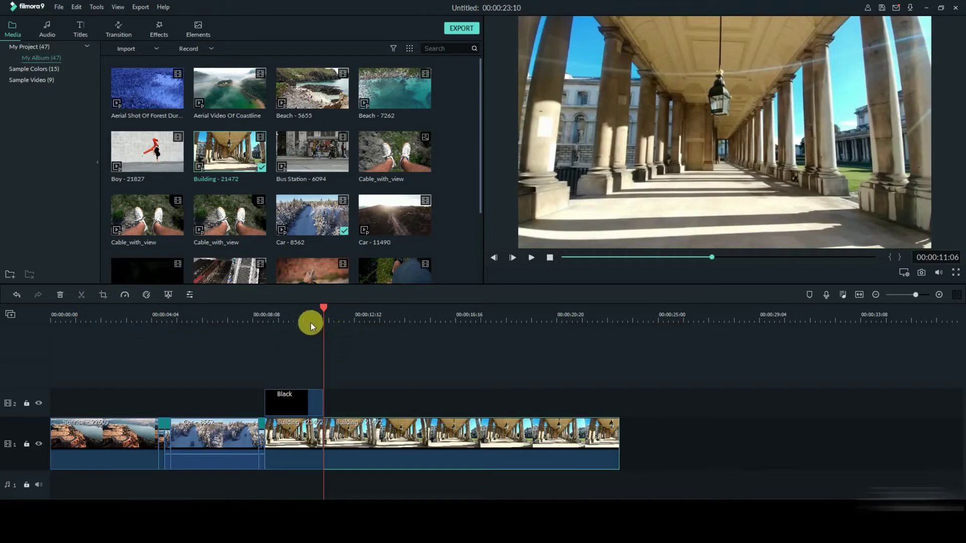
# - Move the Black reference clip further along the Building footage and split the footage at the reference clip's start, 00:00:14:06
pyautogui.click(303, 401)
pyautogui.moveTo(304, 401); pyautogui.dragTo(431, 401)
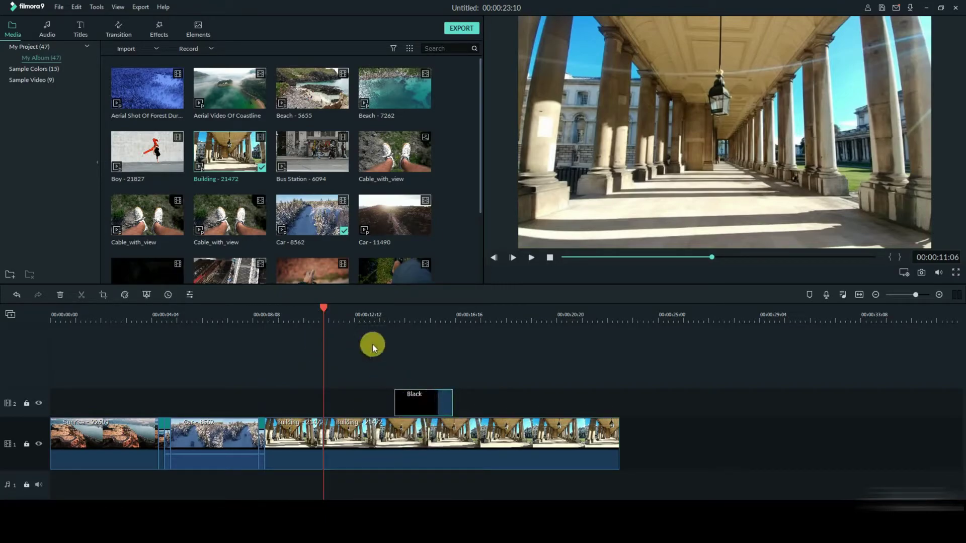
pyautogui.moveTo(323, 308); pyautogui.dragTo(395, 344)
pyautogui.moveTo(432, 403); pyautogui.dragTo(434, 397)
pyautogui.moveTo(394, 306); pyautogui.dragTo(397, 308)
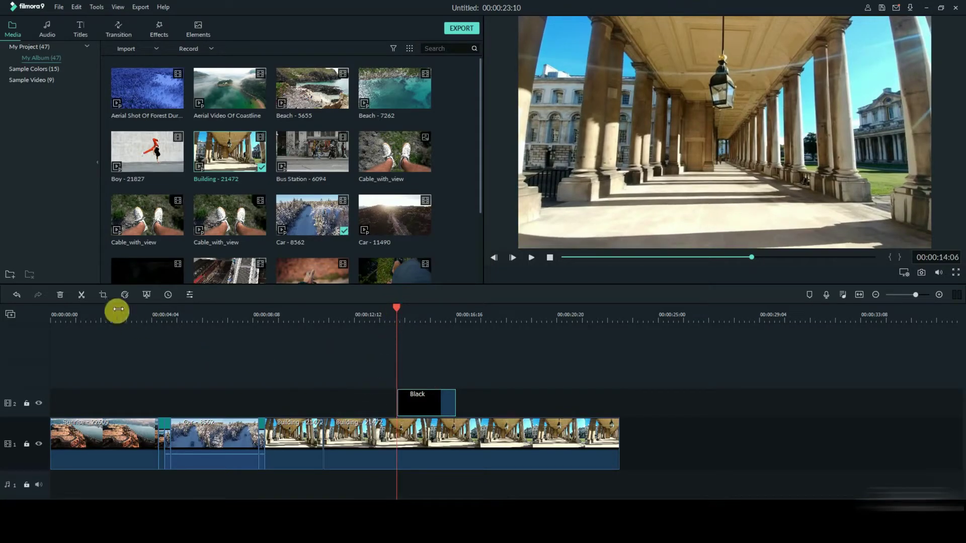
pyautogui.click(403, 450)
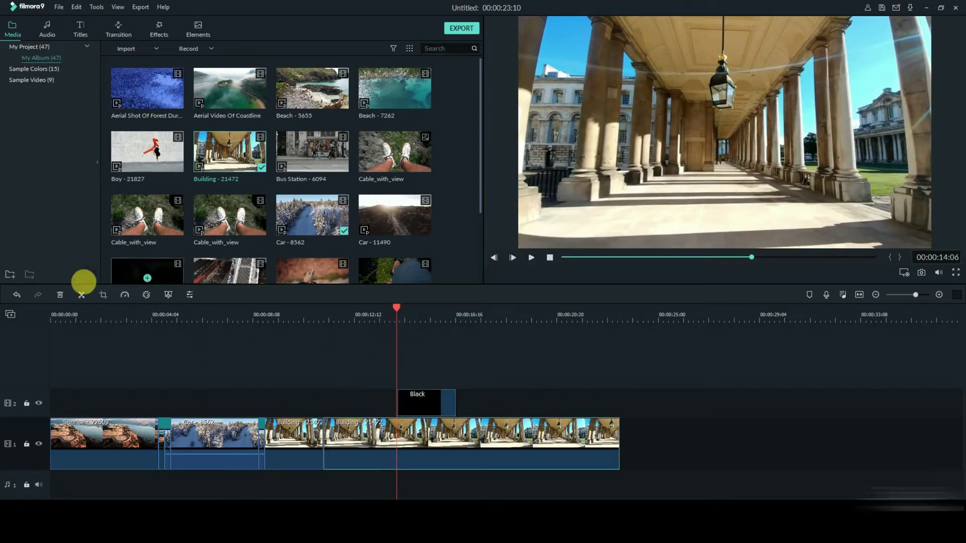
pyautogui.click(81, 294)
# - Split the Building footage at the end of the Black reference clip, 00:00:16:17, and delete the remainder
pyautogui.moveTo(395, 307); pyautogui.dragTo(456, 321)
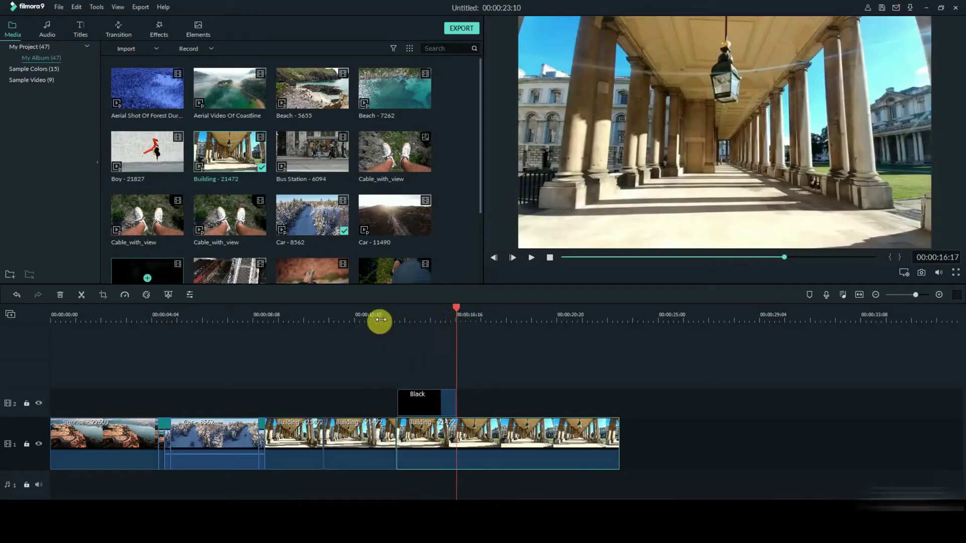
pyautogui.click(81, 295)
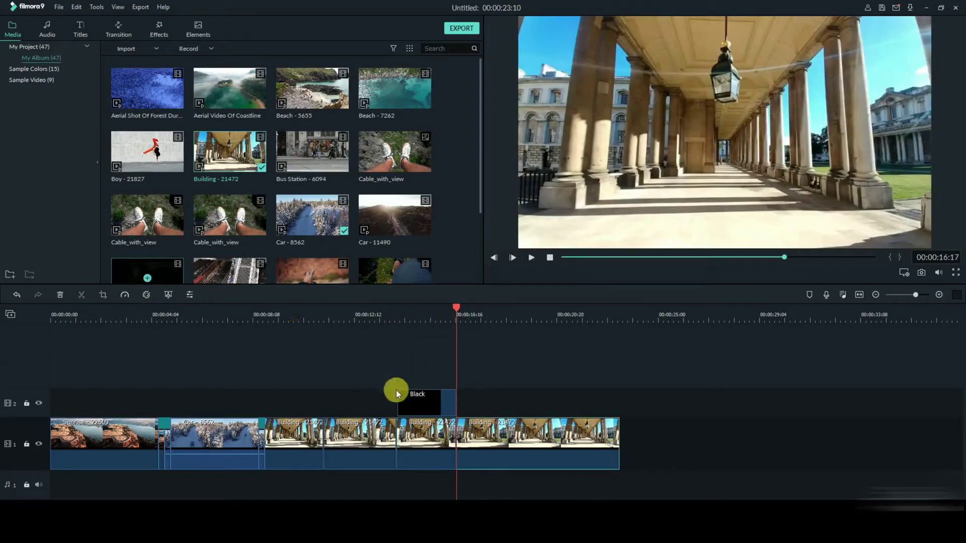
pyautogui.rightClick(514, 439)
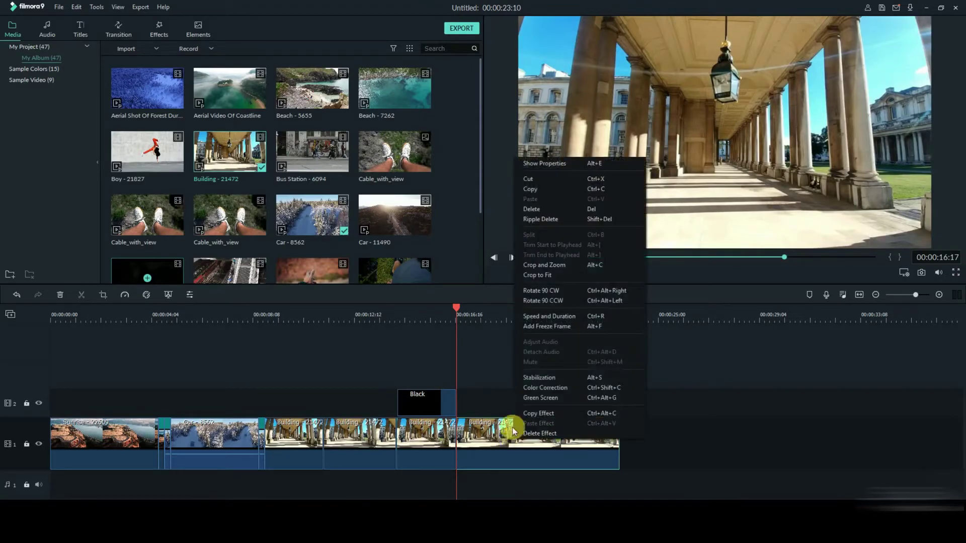
pyautogui.click(543, 209)
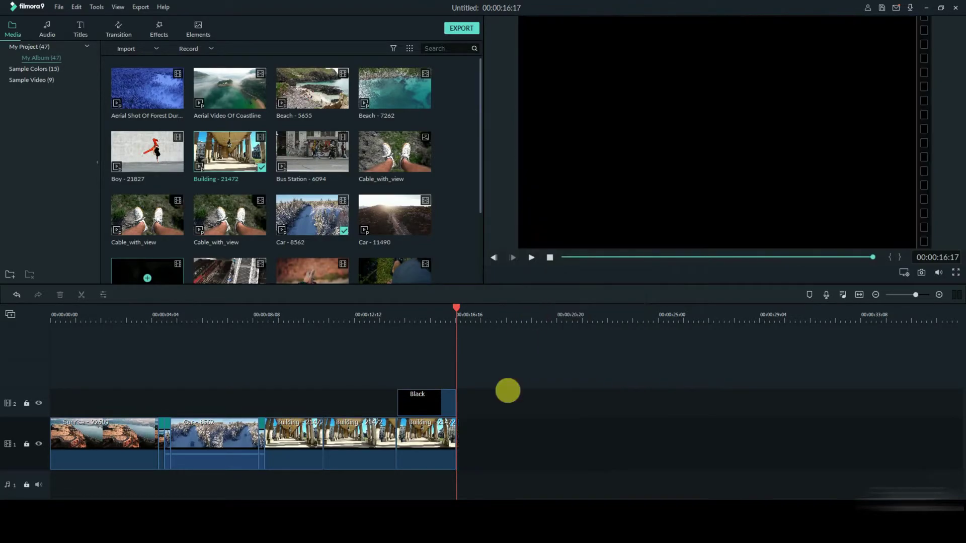
# - Speed up the first Building segment to about a tenth of its length and move the other two segments directly after it
pyautogui.rightClick(268, 447)
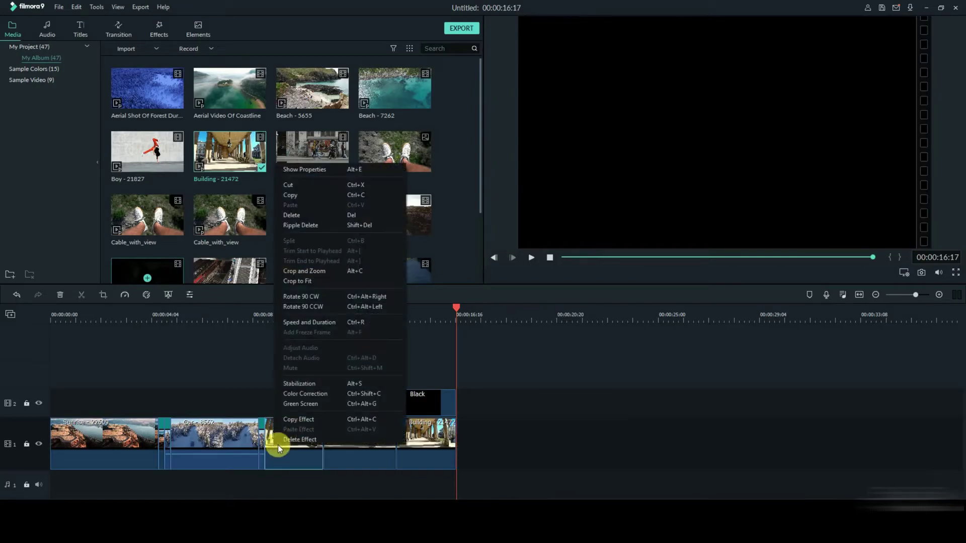
pyautogui.click(334, 322)
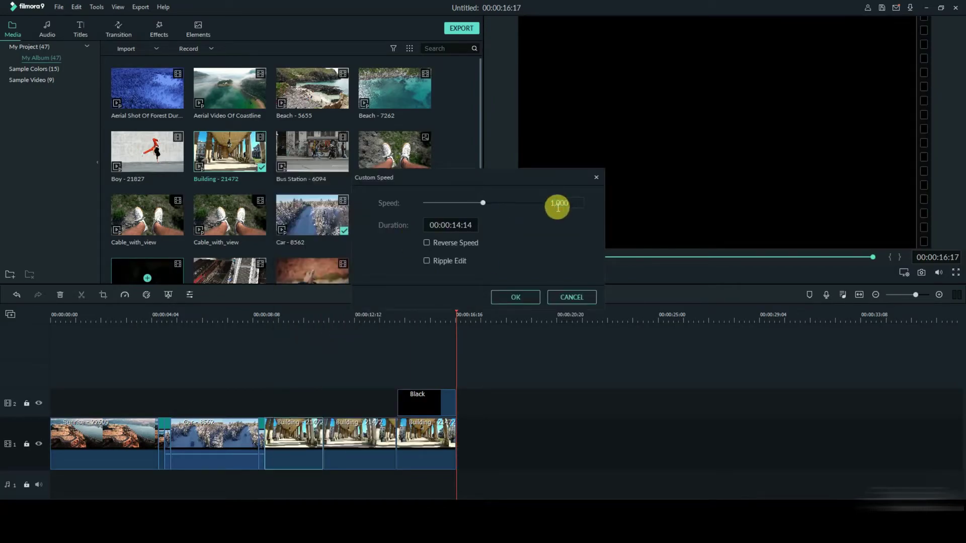
pyautogui.click(512, 296)
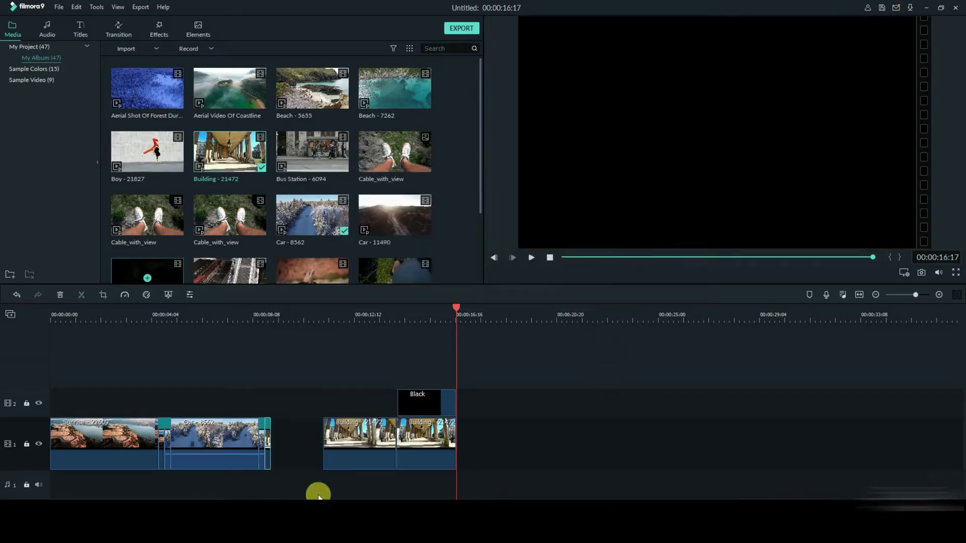
pyautogui.moveTo(356, 431); pyautogui.dragTo(309, 439)
pyautogui.moveTo(416, 442); pyautogui.dragTo(362, 439)
# - Set the speed of the last Building segment to 10
pyautogui.rightClick(371, 437)
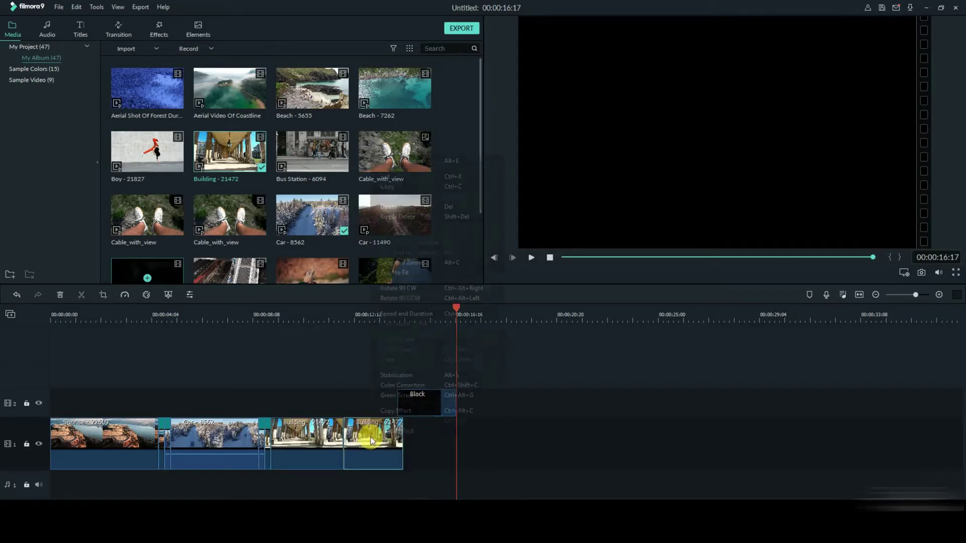
pyautogui.click(407, 314)
pyautogui.click(560, 204)
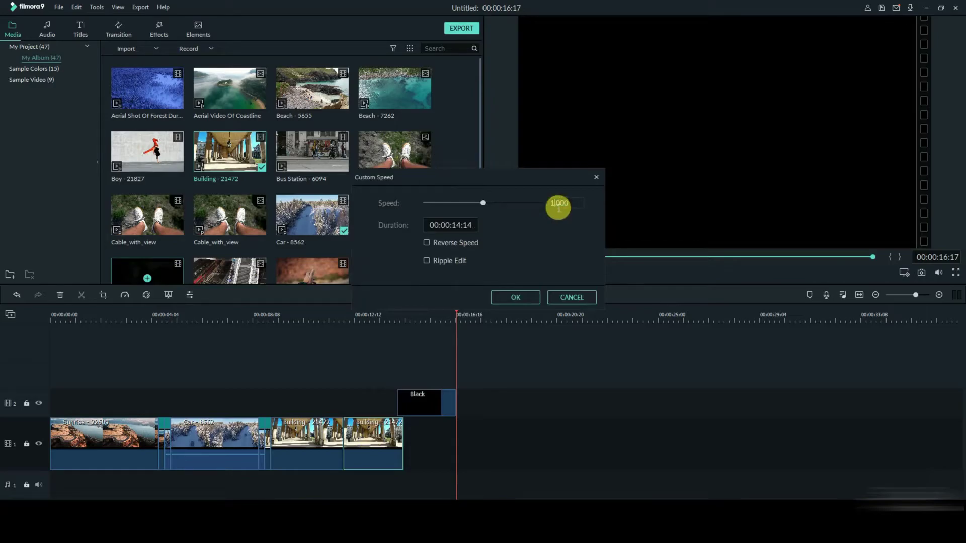
pyautogui.write('10')
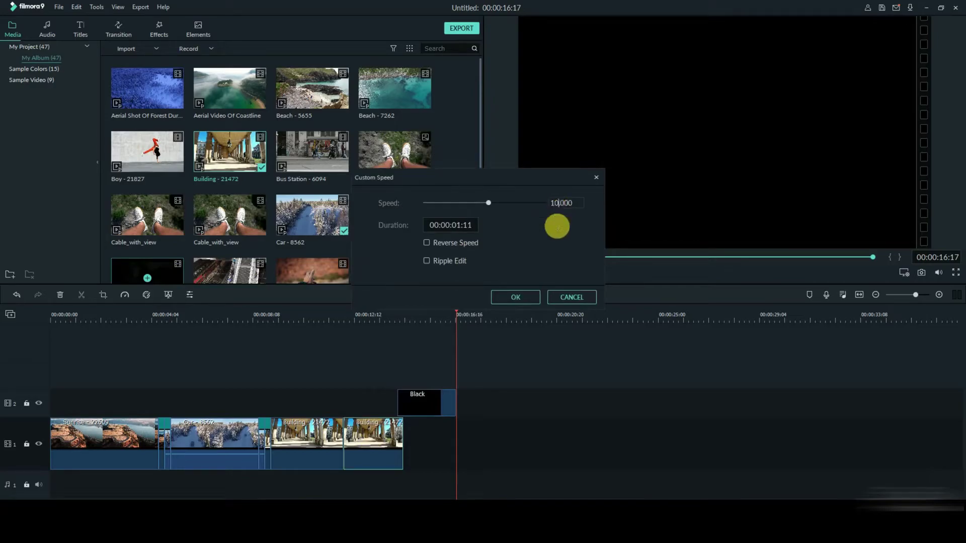
pyautogui.click(527, 297)
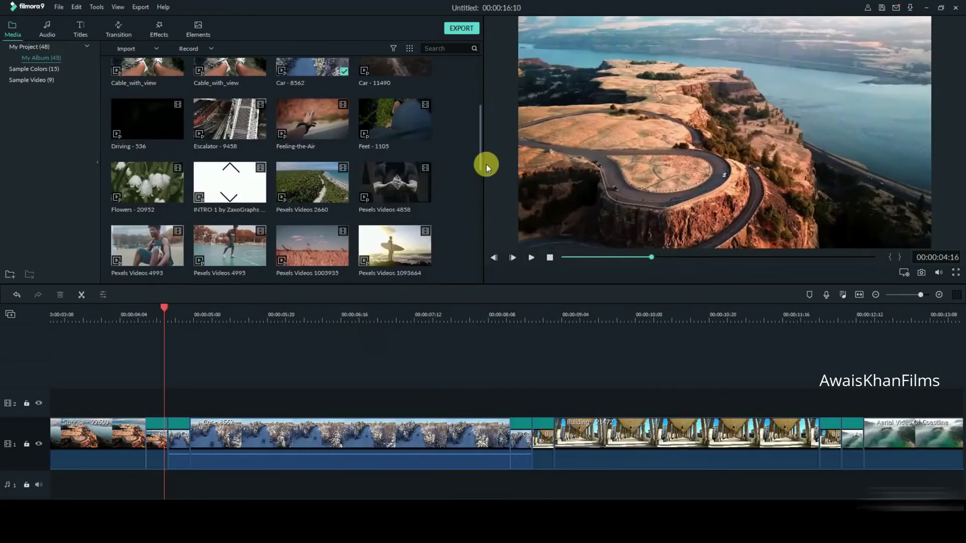
# - Place the Marc Madness - Flashback music on audio track 1, starting at the beginning of the timeline
pyautogui.scroll(1, 486, 161)
pyautogui.moveTo(486, 159); pyautogui.dragTo(490, 279)
pyautogui.moveTo(409, 250); pyautogui.dragTo(122, 457)
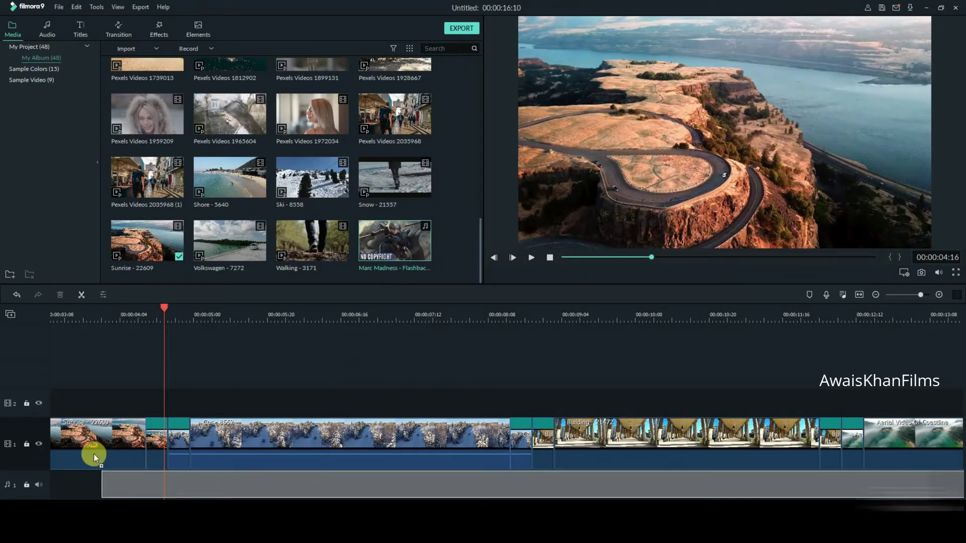
pyautogui.moveTo(59, 448)
pyautogui.mouseDown()
pyautogui.moveTo(29, 448)
pyautogui.moveTo(45, 452)
pyautogui.mouseUp()
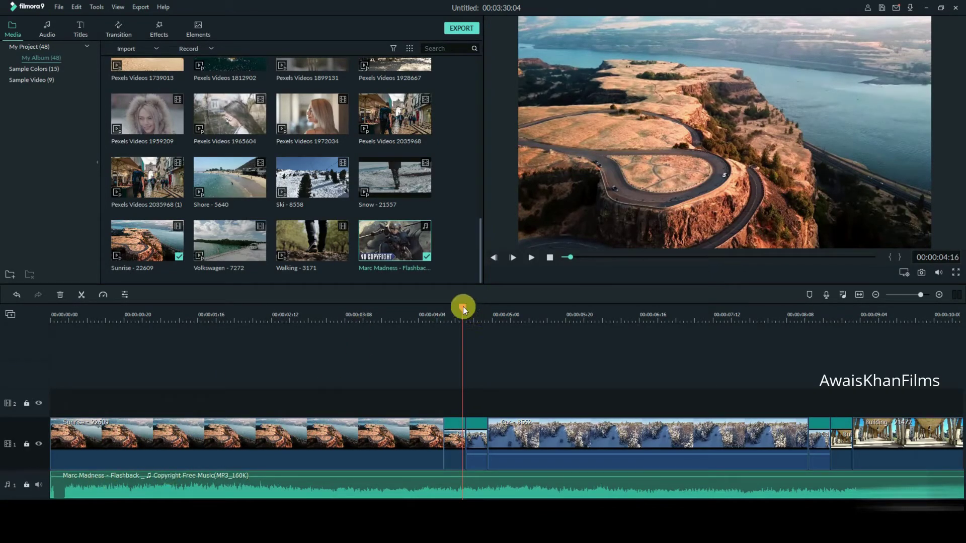
# - Import the files Sound Effect 1 through Sound Effect 6 from the premire pro editing folder into the media library
pyautogui.moveTo(346, 324); pyautogui.dragTo(91, 324)
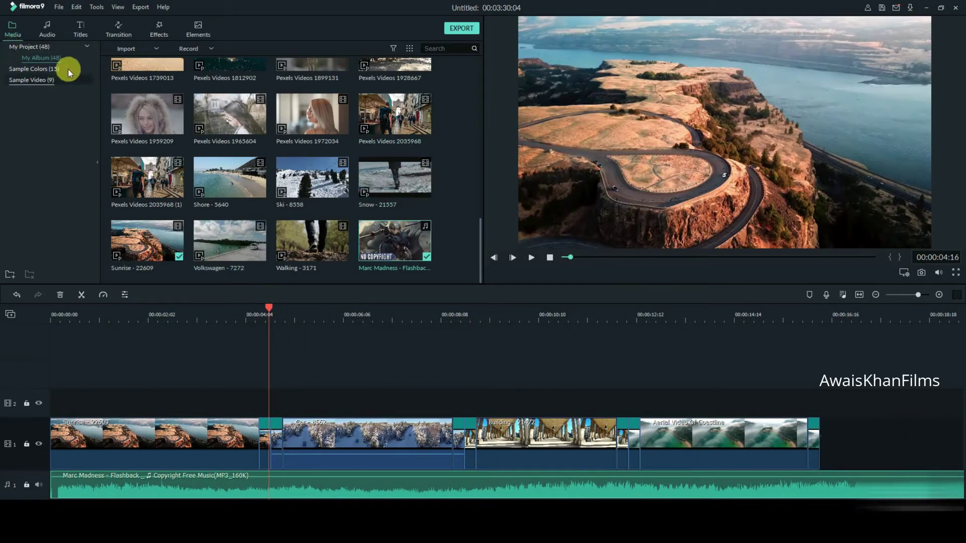
pyautogui.click(134, 47)
pyautogui.click(174, 65)
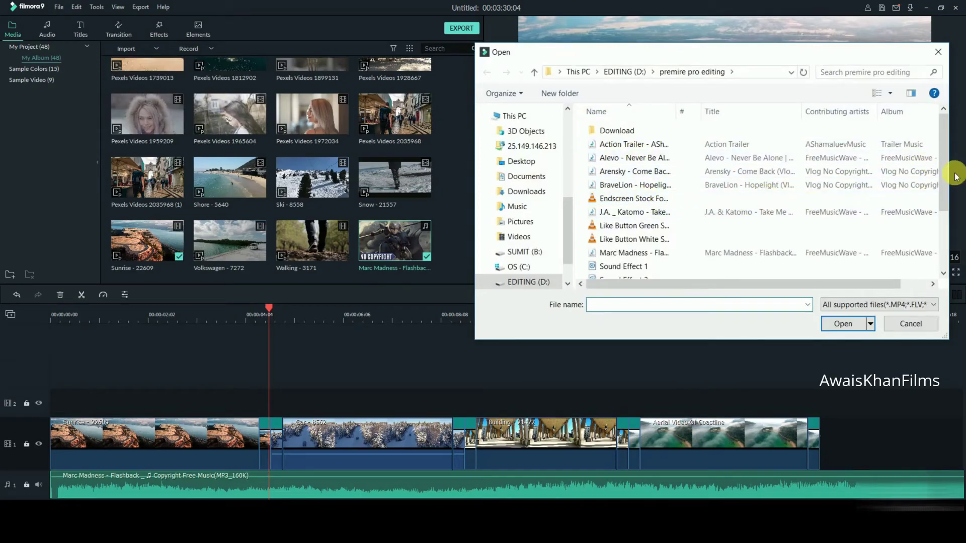
pyautogui.moveTo(944, 179); pyautogui.dragTo(957, 238)
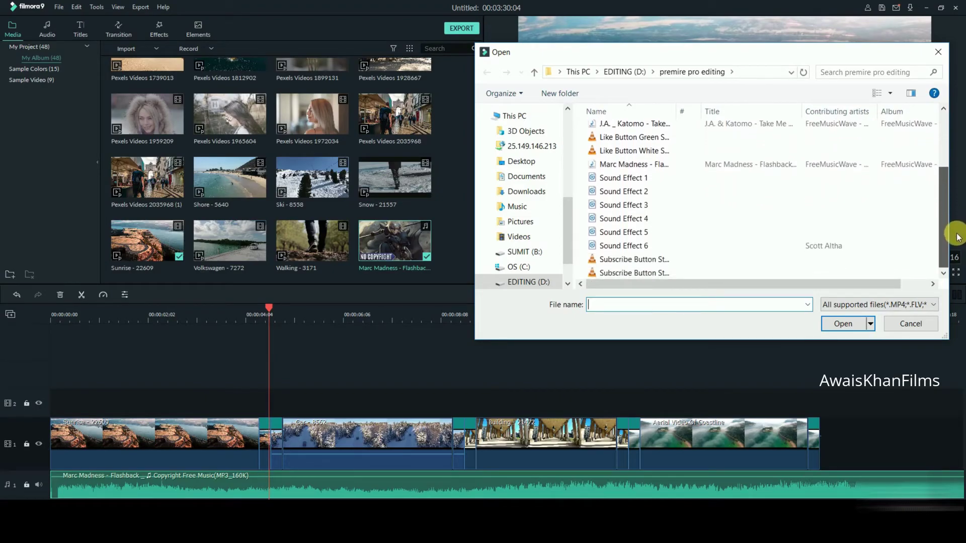
pyautogui.moveTo(581, 171); pyautogui.dragTo(638, 254)
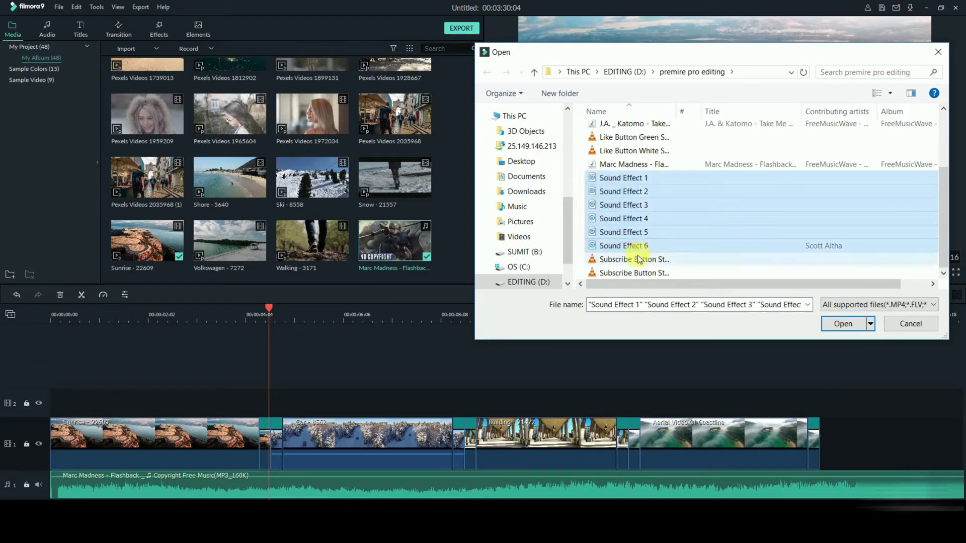
pyautogui.click(843, 324)
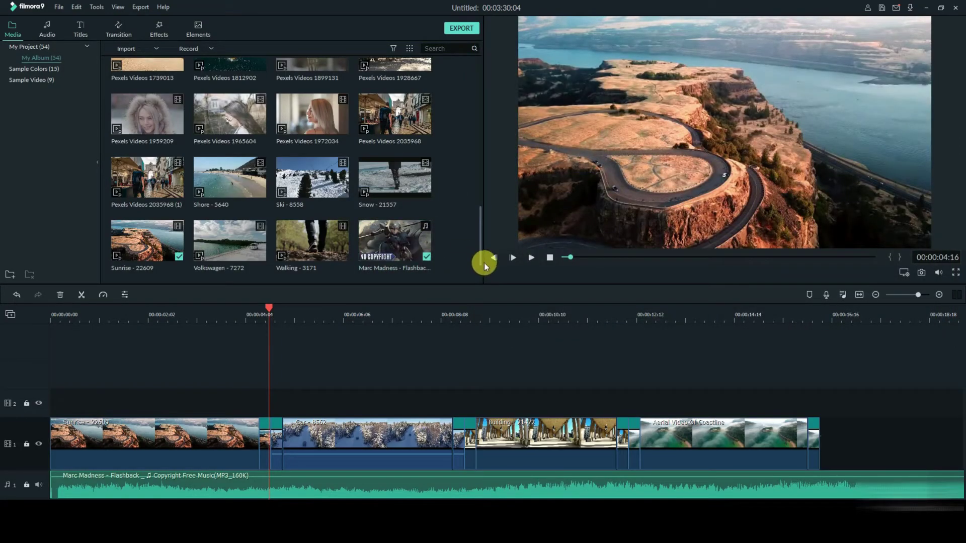
# - Place Sound Effect 3 on audio track 2 beneath each of the three clip transitions, with its peak aligned to the transition
pyautogui.moveTo(481, 263); pyautogui.dragTo(491, 281)
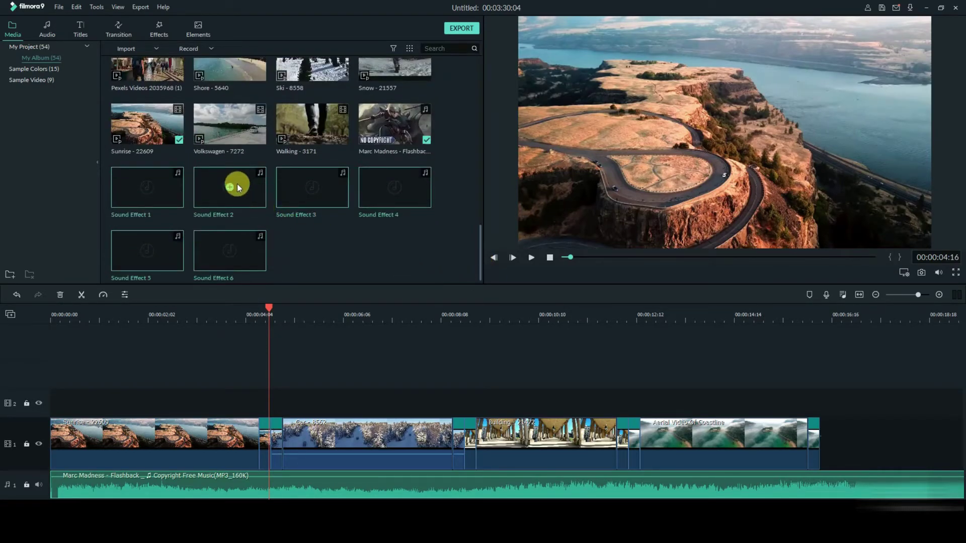
pyautogui.click(312, 196)
pyautogui.moveTo(312, 197); pyautogui.dragTo(273, 484)
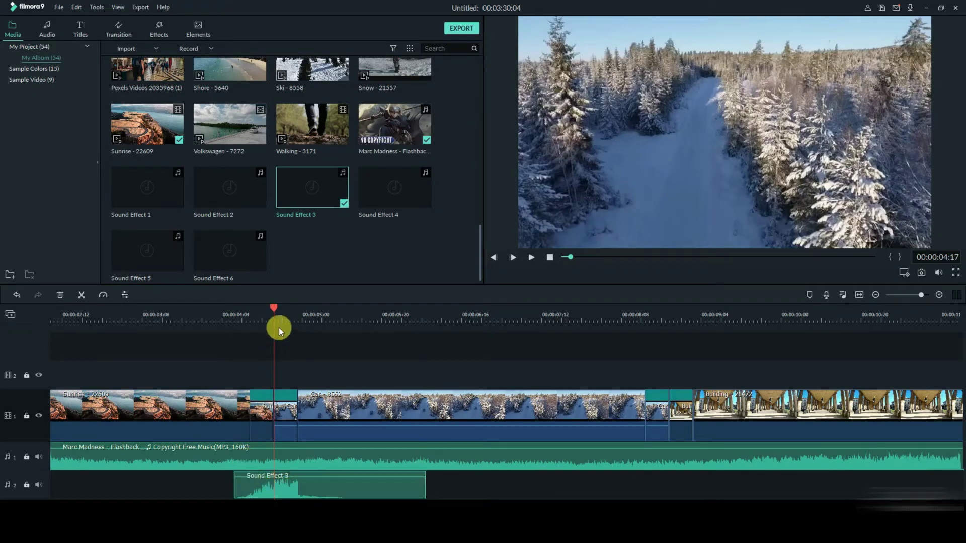
pyautogui.scroll(-2, 265, 488)
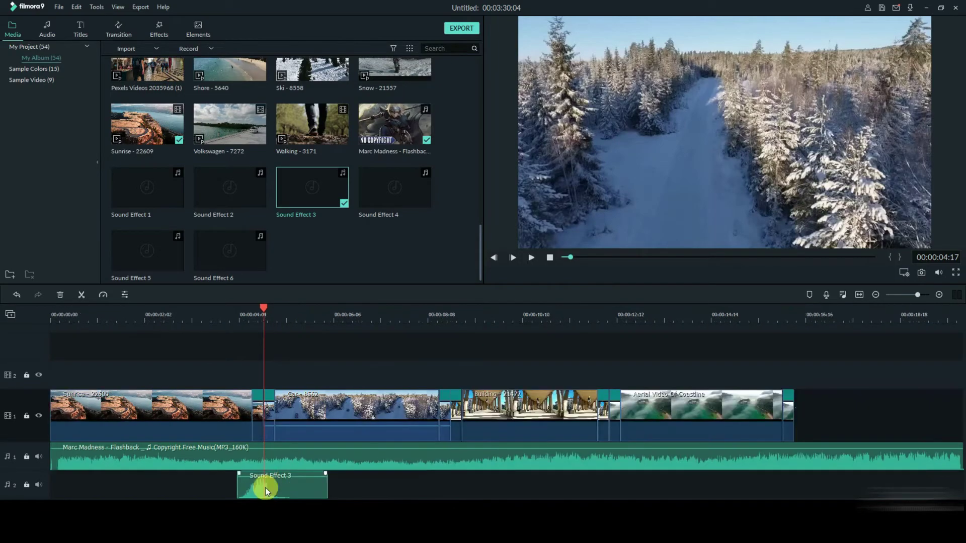
pyautogui.moveTo(261, 485); pyautogui.dragTo(262, 483)
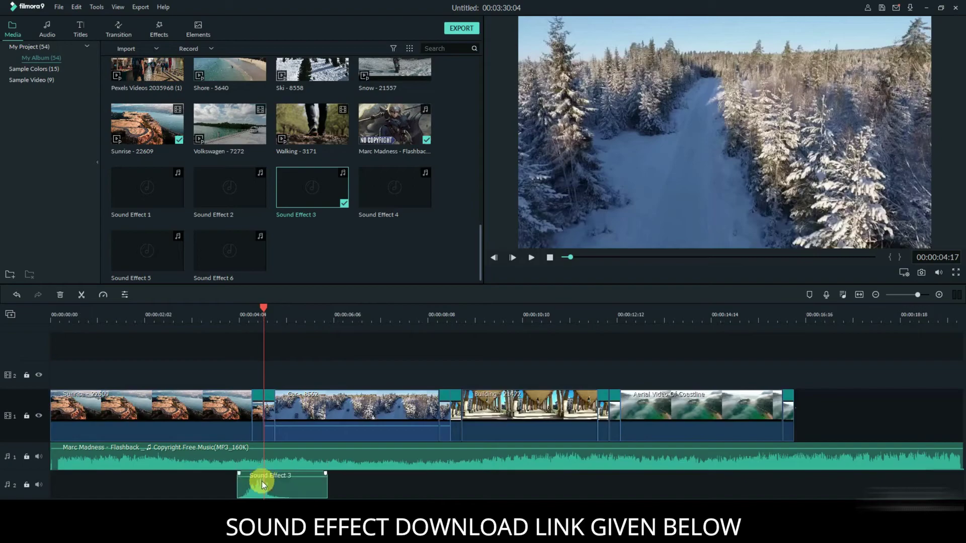
pyautogui.moveTo(358, 272); pyautogui.dragTo(427, 478)
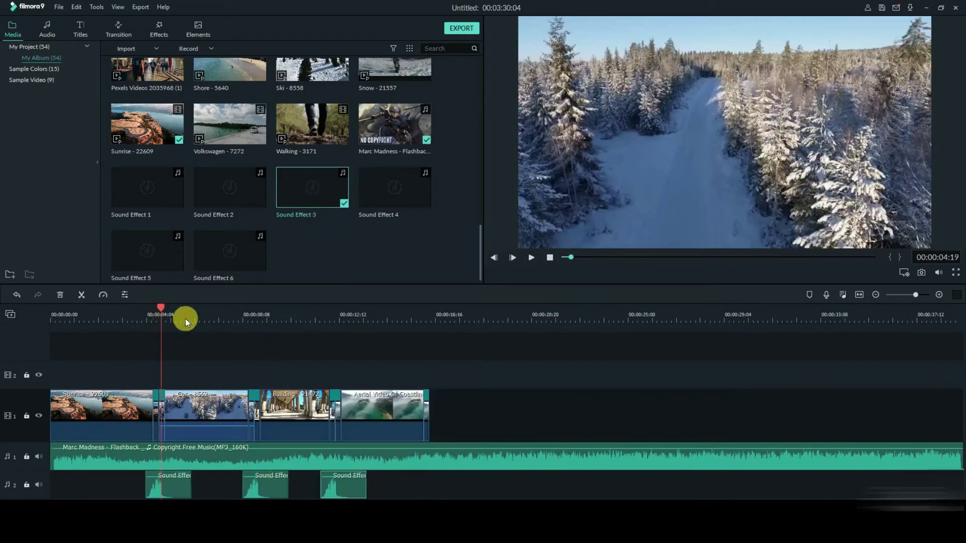
# - Split the music on audio track 1 at the end of the video, 00:00:16:09, and delete the excess
pyautogui.moveTo(185, 318); pyautogui.dragTo(430, 361)
pyautogui.click(464, 446)
pyautogui.click(79, 297)
pyautogui.rightClick(454, 447)
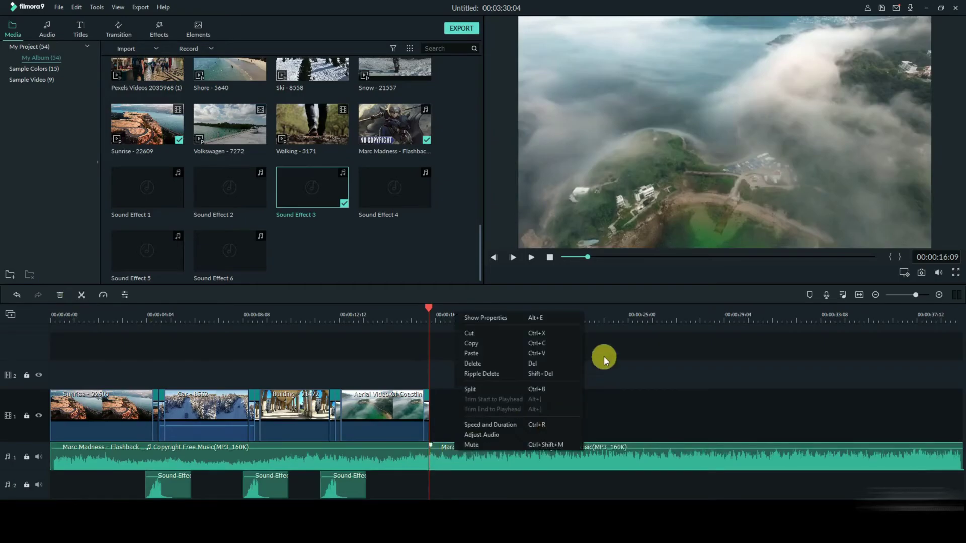
pyautogui.click(529, 371)
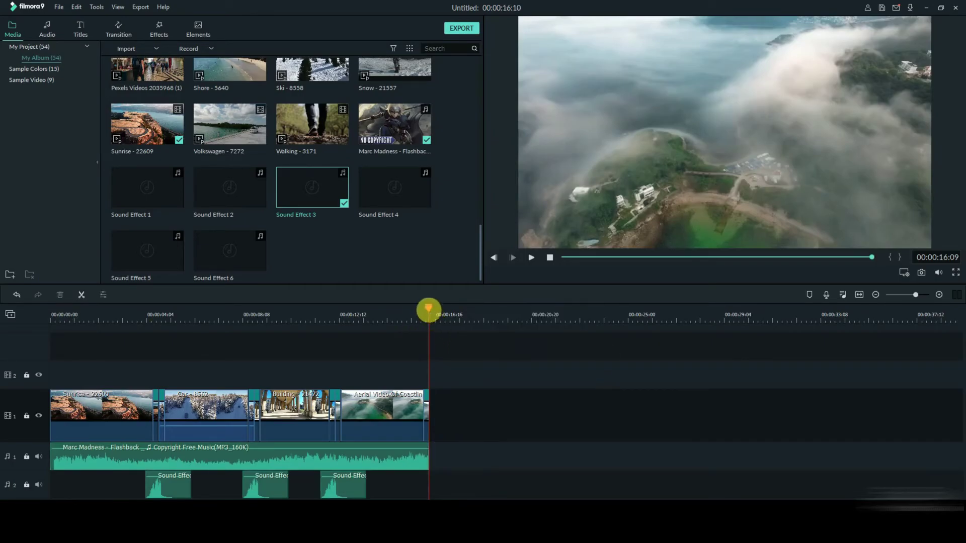
# - Play the finished sequence from the beginning to review the speed ramp transitions with the music and sound effects
pyautogui.moveTo(431, 311); pyautogui.dragTo(36, 343)
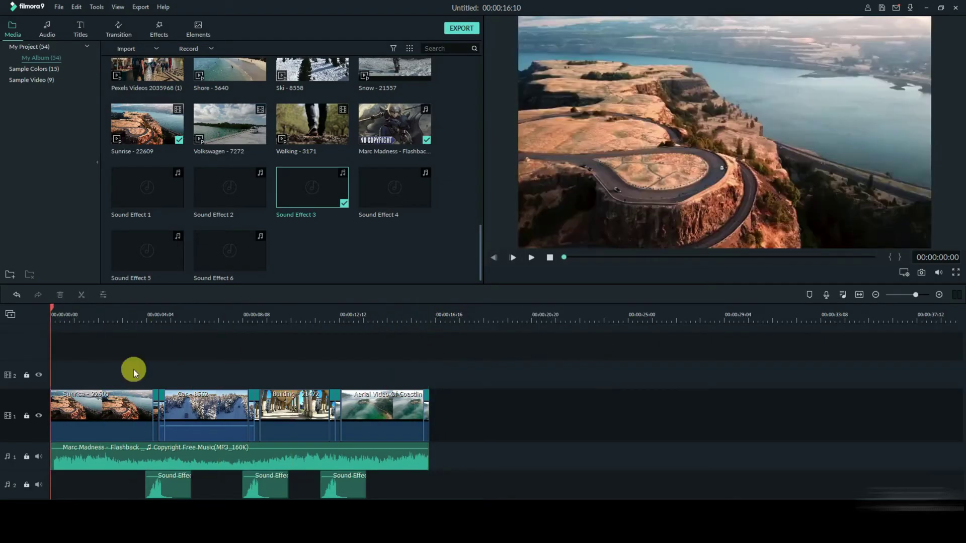
pyautogui.click(533, 258)
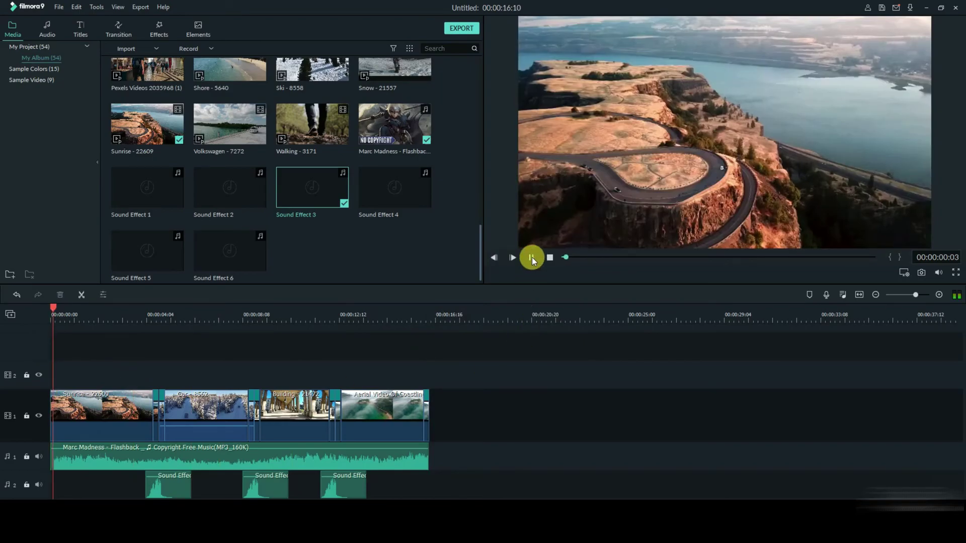